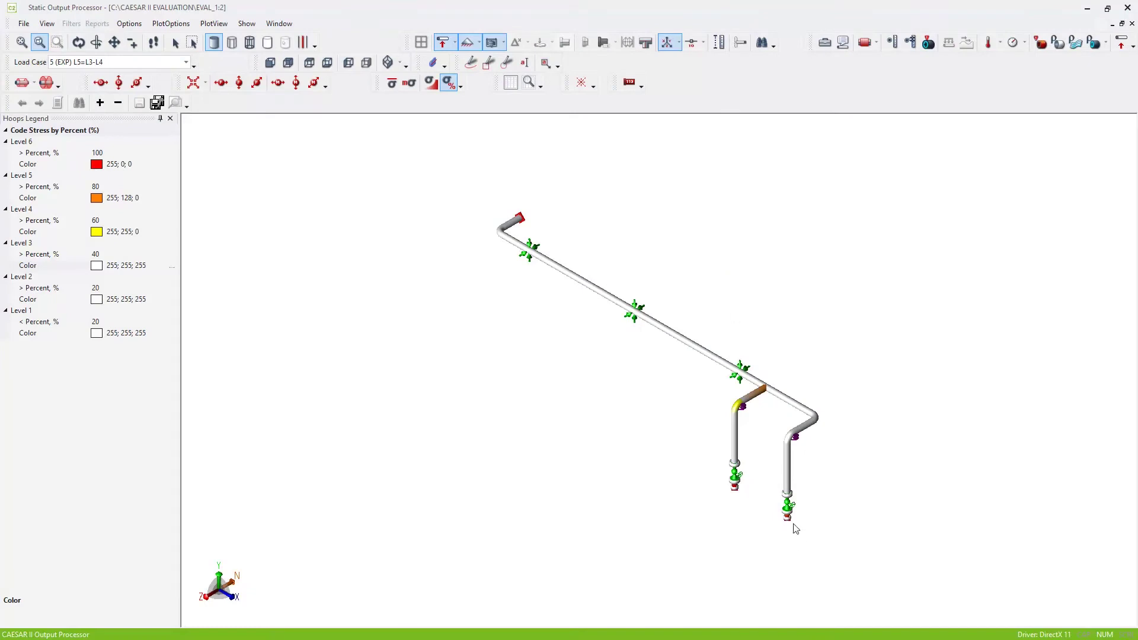
- Fit the model in view, overlay the expansion case's deflected shape, then close the plot
scroll(769, 521, up, 5)
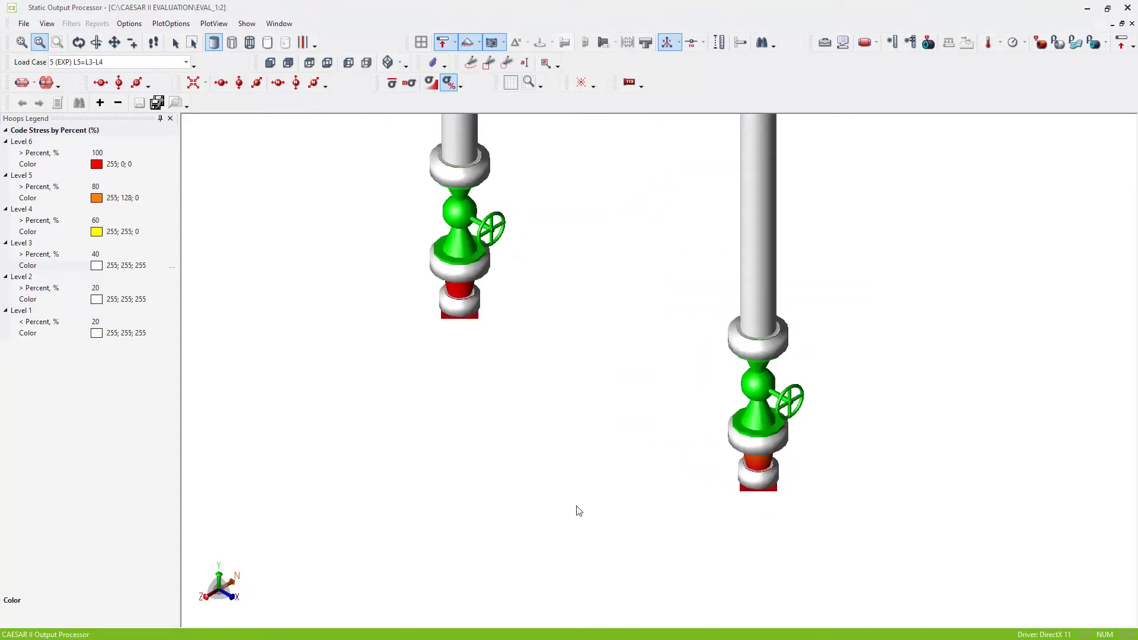
key(Home)
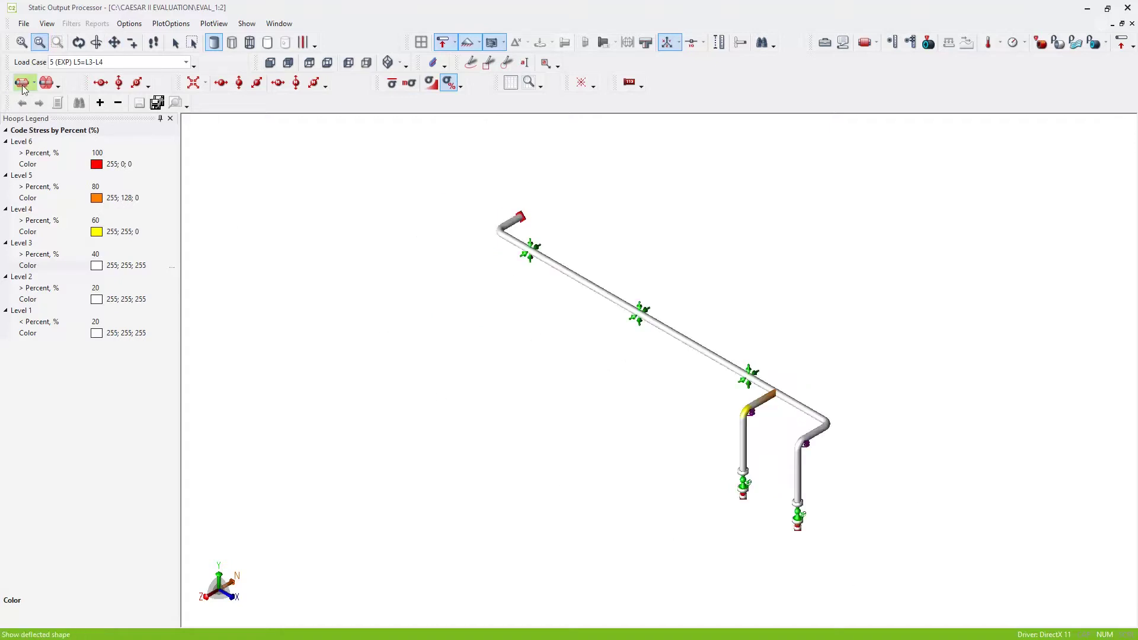
click(22, 84)
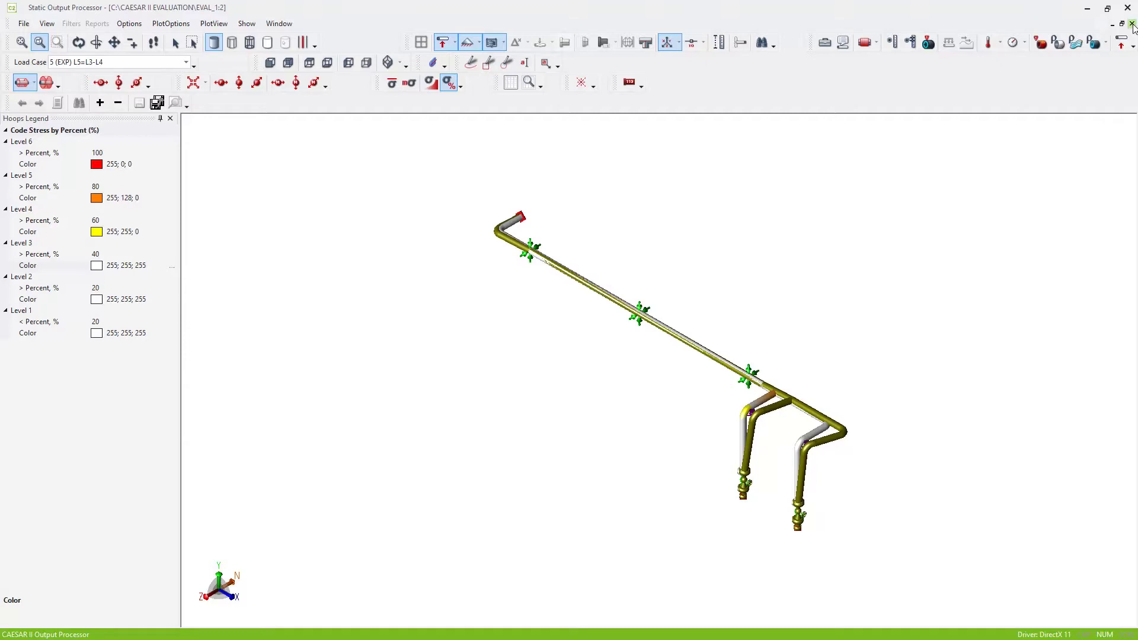
click(1132, 24)
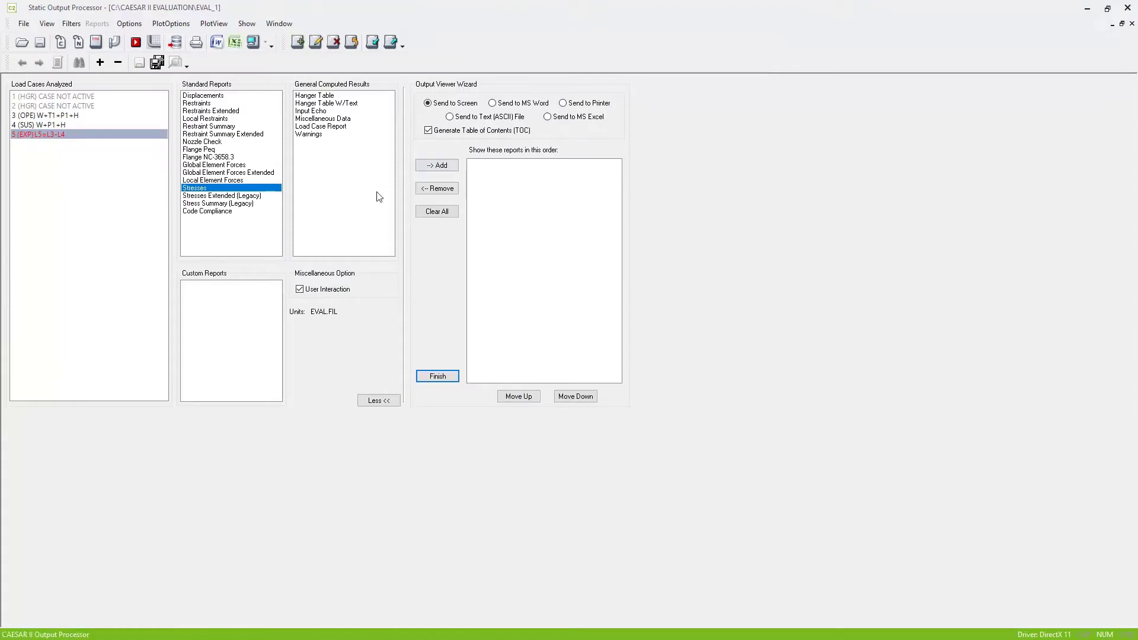
- Return from the output results to the Classic Piping Input model
click(114, 42)
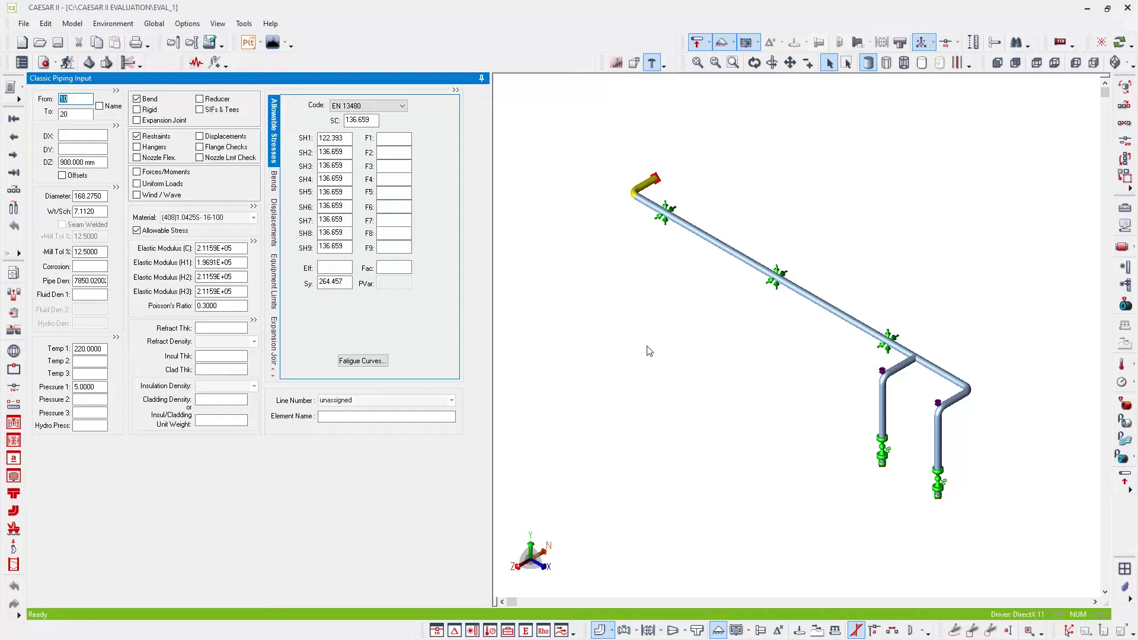
mouse_move(714, 231)
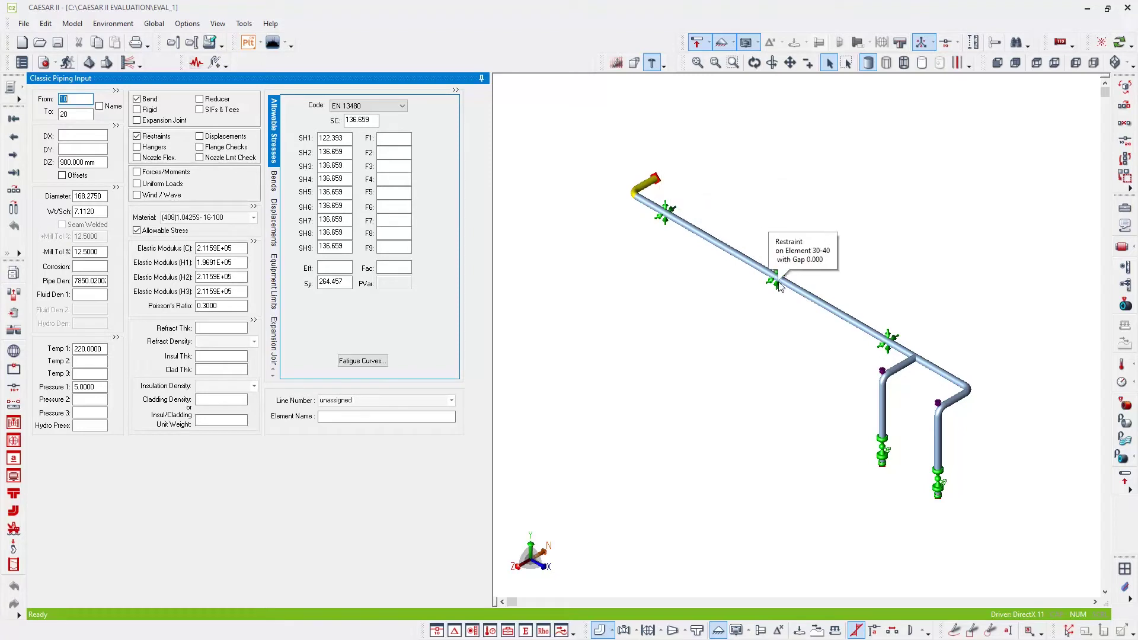
mouse_move(670, 203)
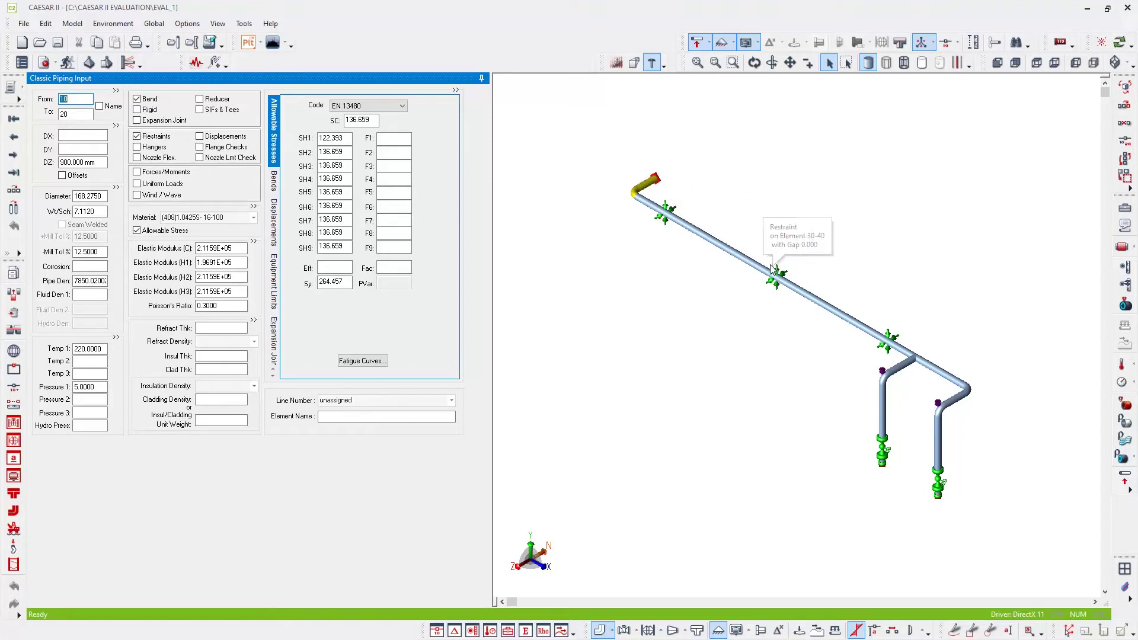
- Zoom in, turn off model tooltips, and select pipe element 30-40 between the guides
middle_click(718, 279)
scroll(718, 278, up, 2)
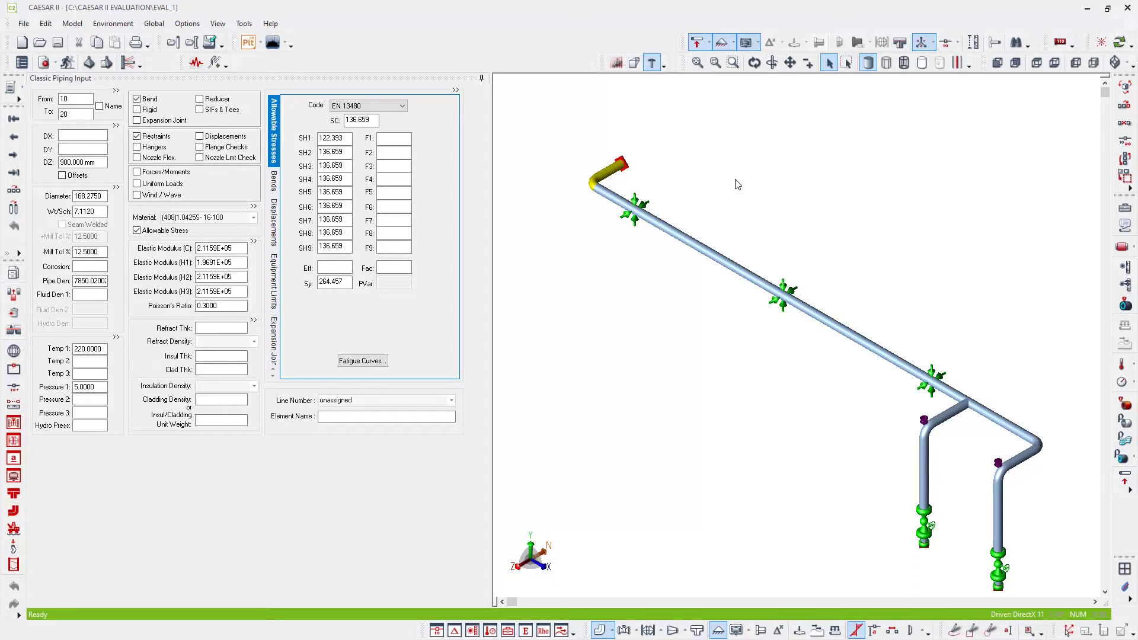
scroll(657, 313, up, 3)
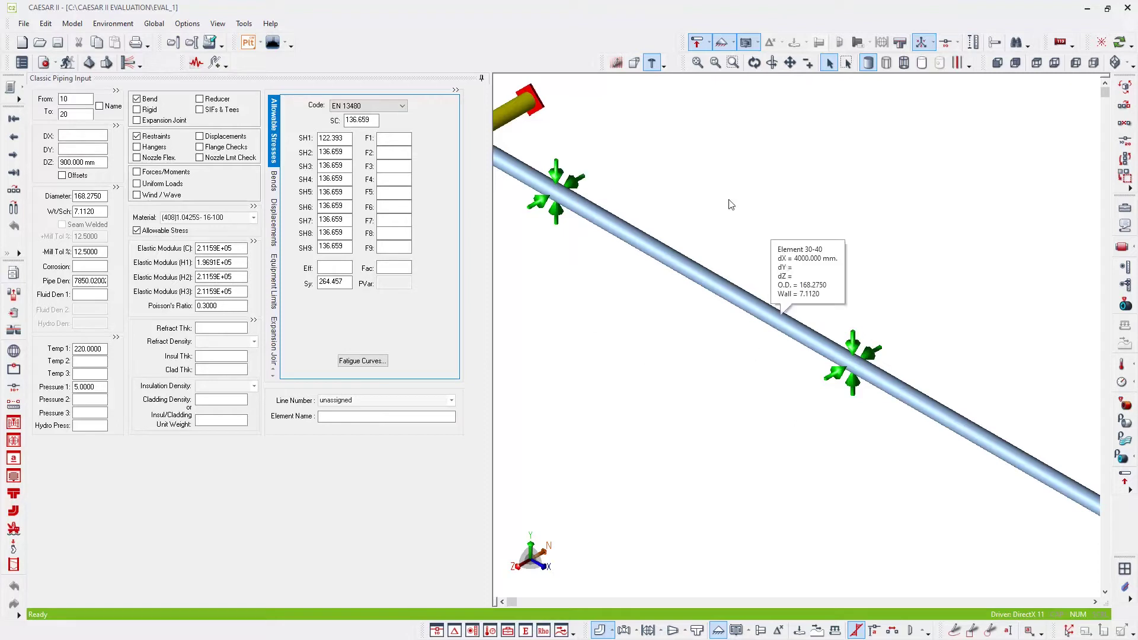
right_click(752, 181)
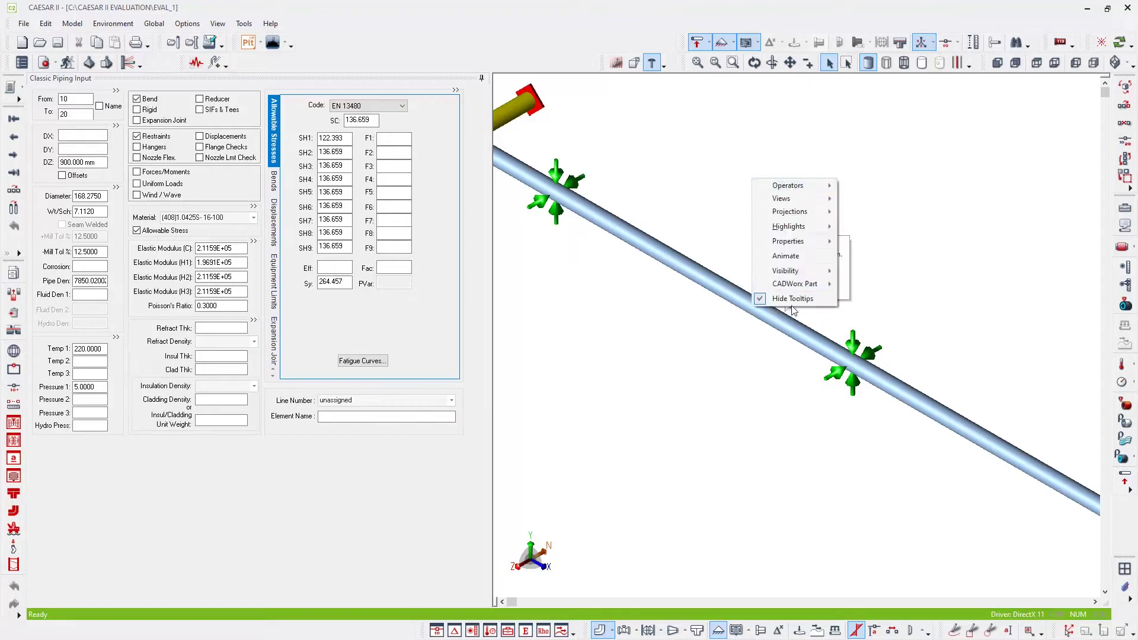
click(811, 298)
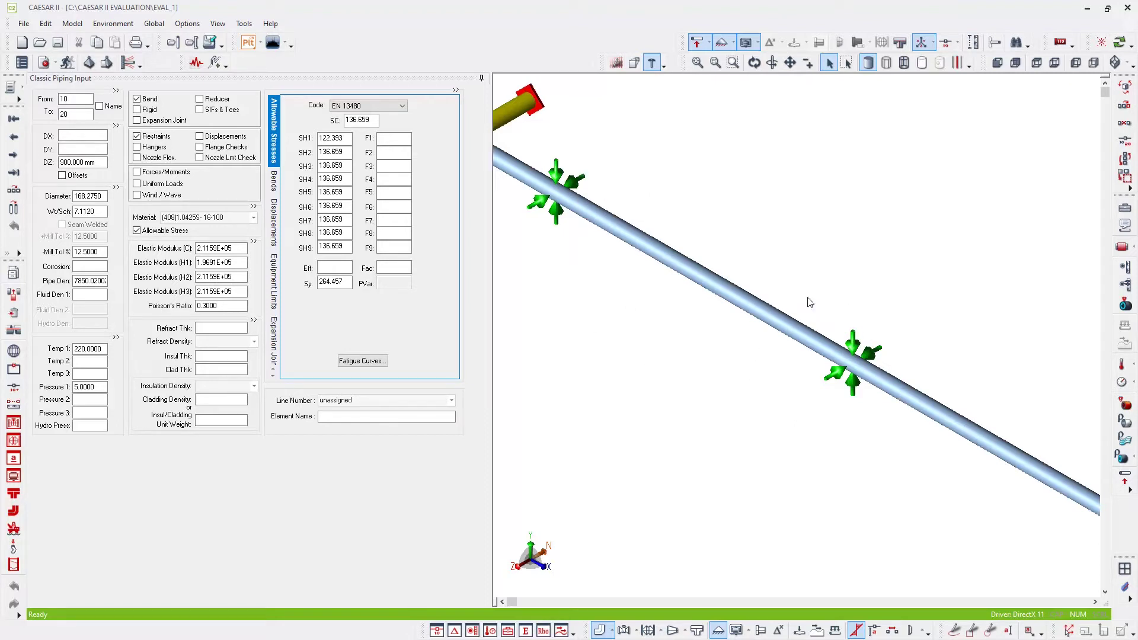
click(662, 248)
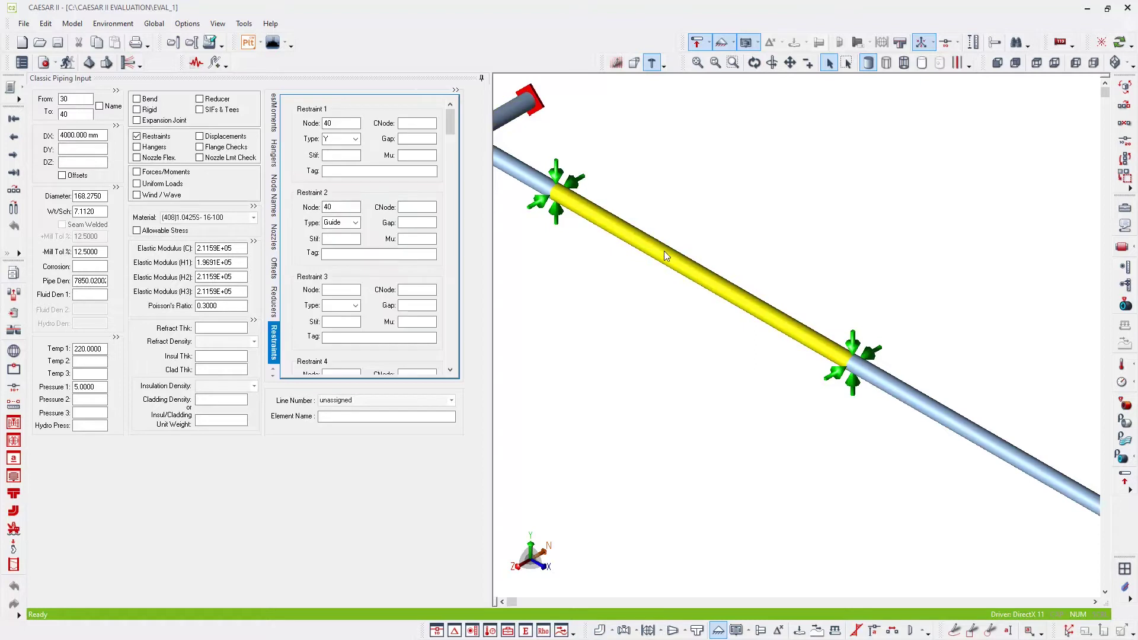
right_click(604, 225)
- Break element 30-40 at new node 500, 1000 mm from node 30, and display node numbers
mouse_move(640, 231)
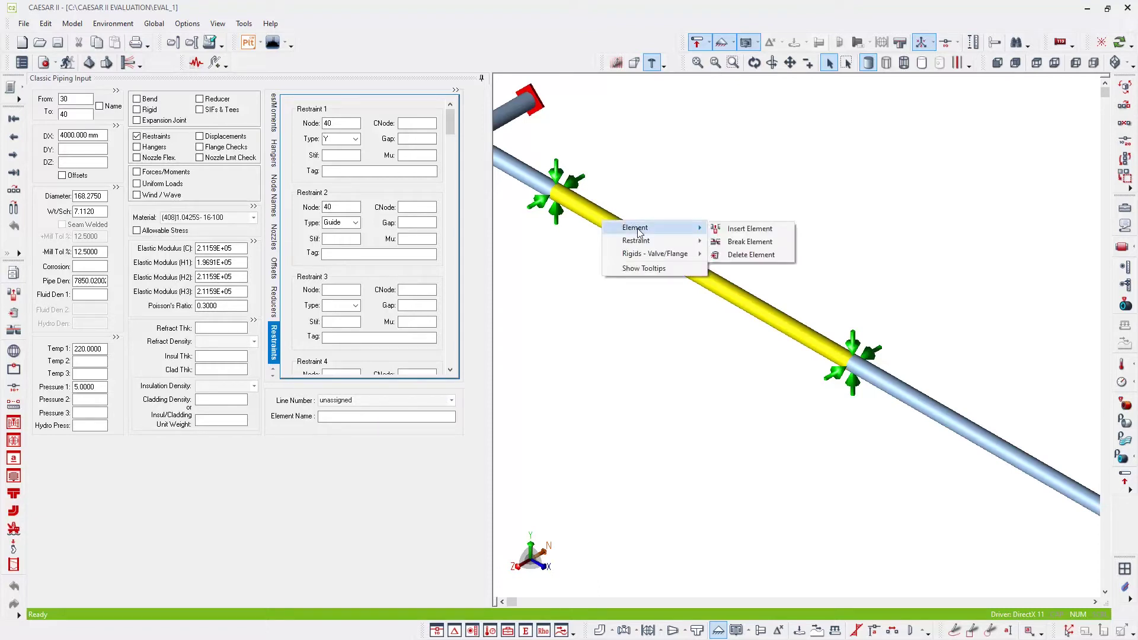
click(773, 243)
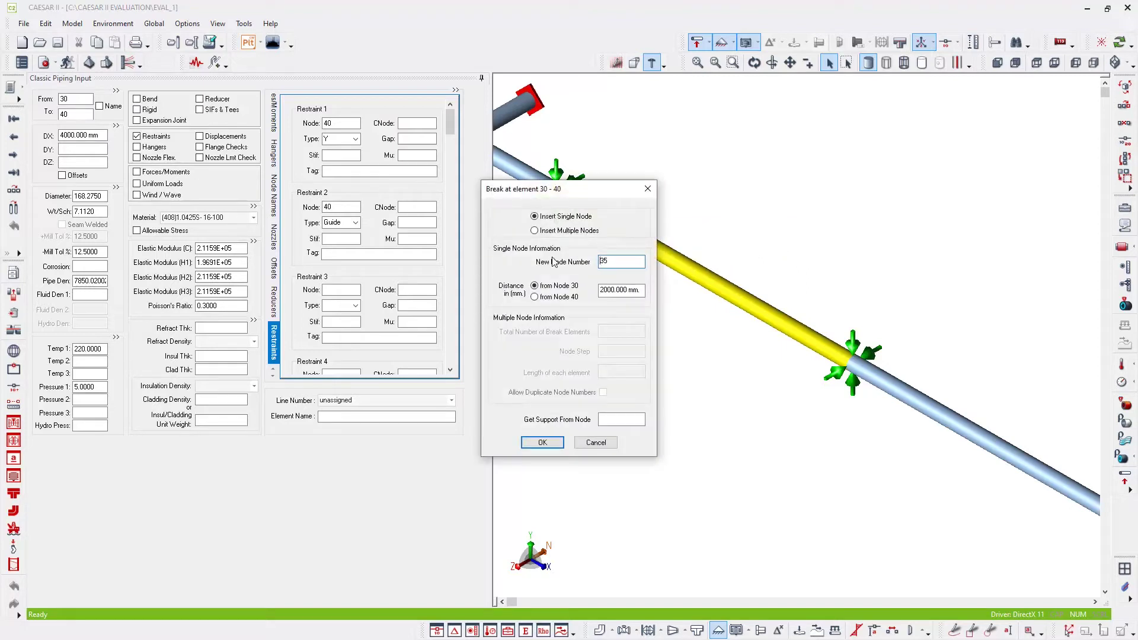
double_click(620, 261)
text(500)
drag(643, 291, 584, 290)
text(1000)
click(608, 420)
click(543, 442)
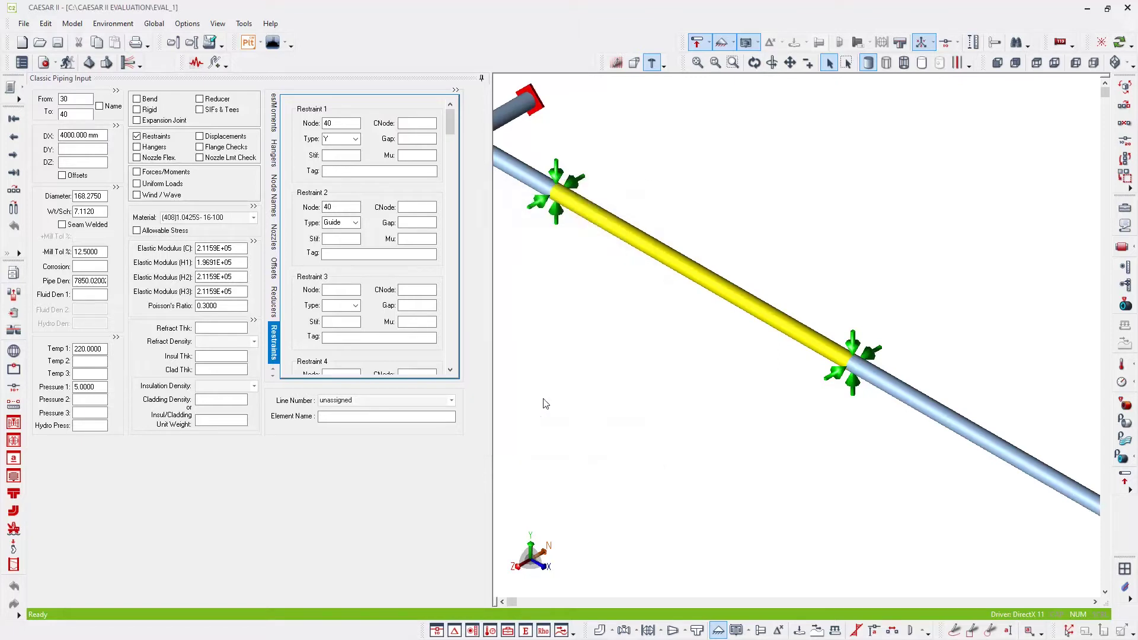
click(946, 45)
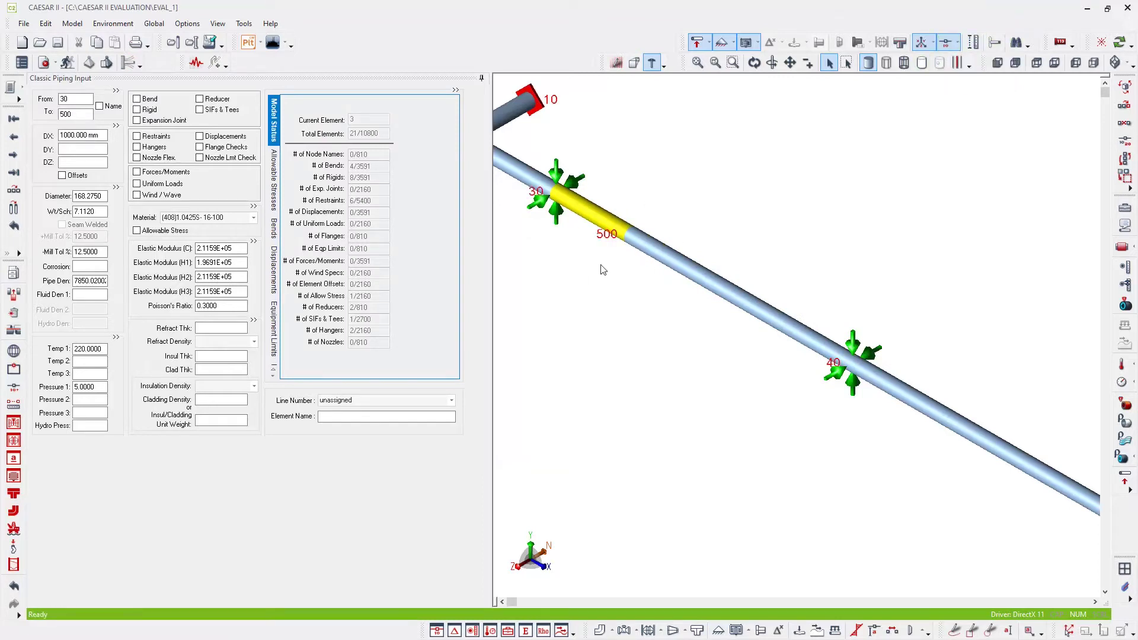
click(652, 250)
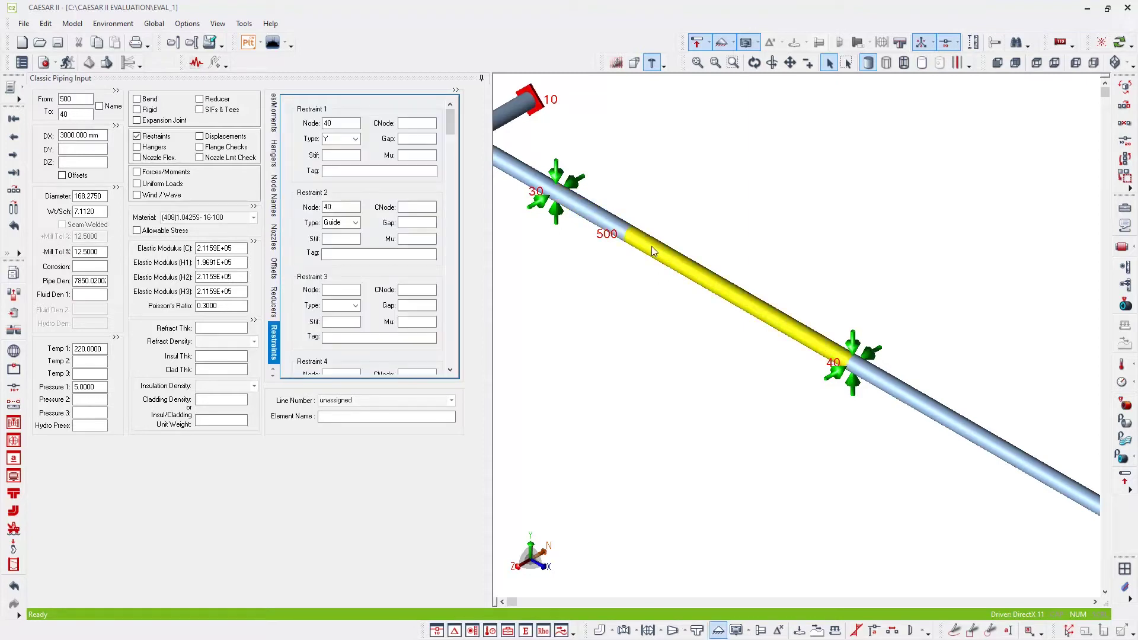
- Break element 500-40 at new node 600, 2000 mm from node 500
right_click(652, 246)
mouse_move(696, 255)
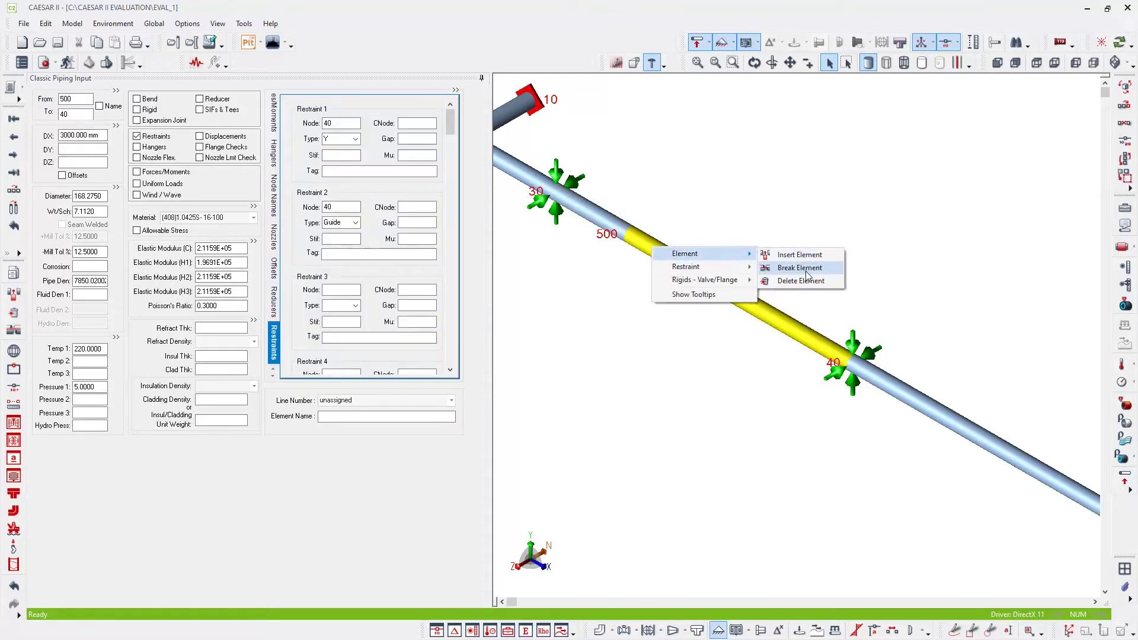
click(808, 270)
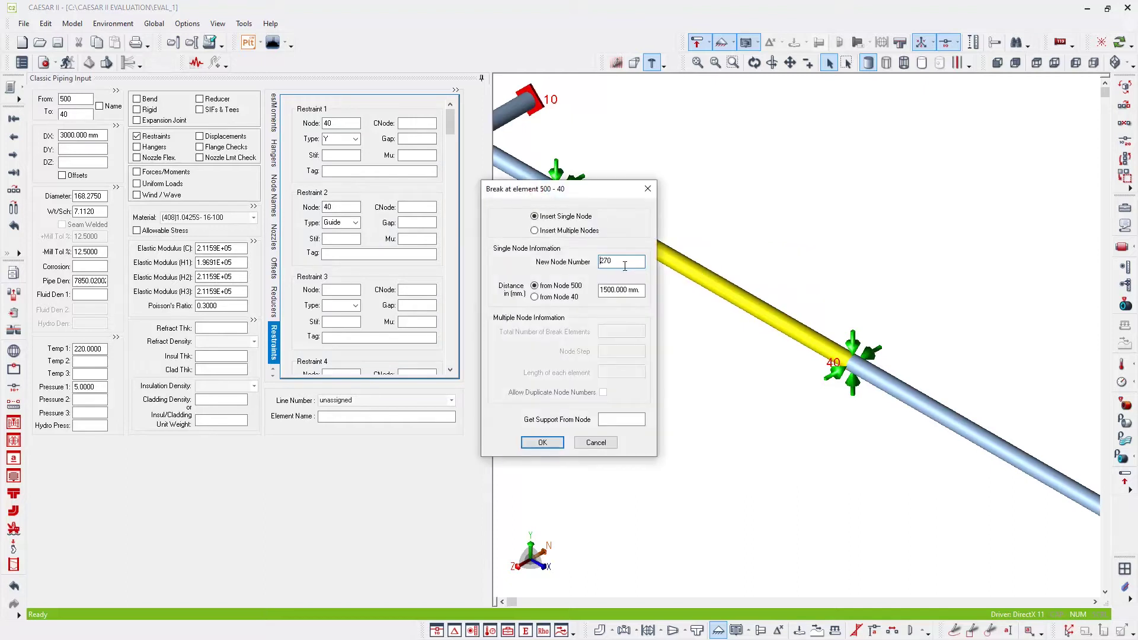
click(540, 266)
text(600)
key(Tab)
text(2)
click(627, 262)
click(543, 443)
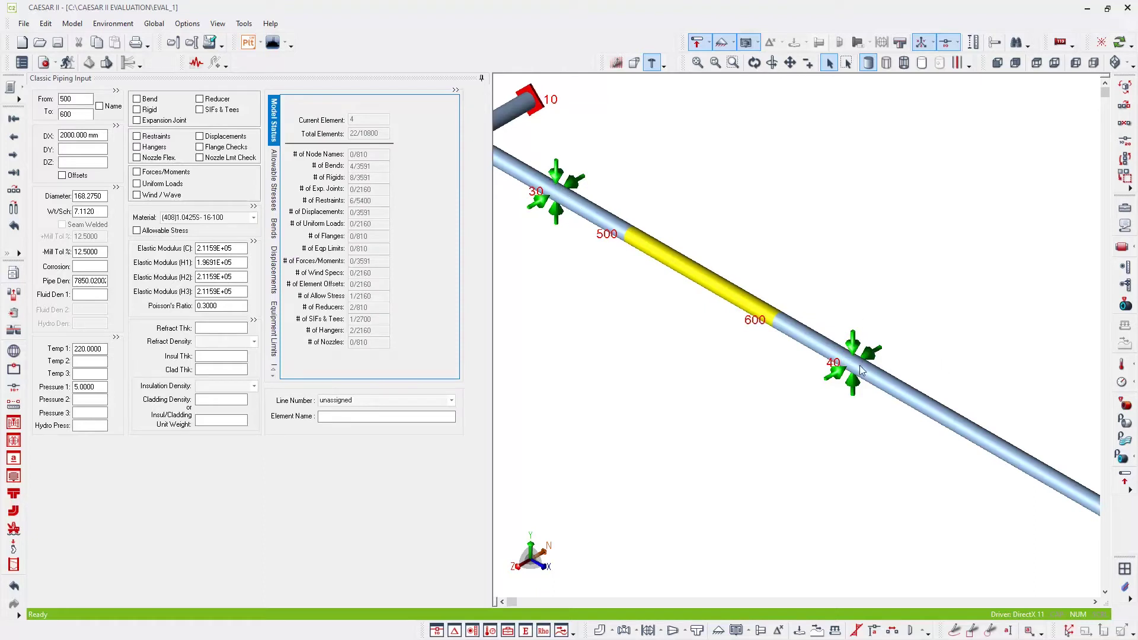
- Verify elements 30-500, 500-600 and 600-40 are 1000, 2000 and 1000 mm long
click(583, 216)
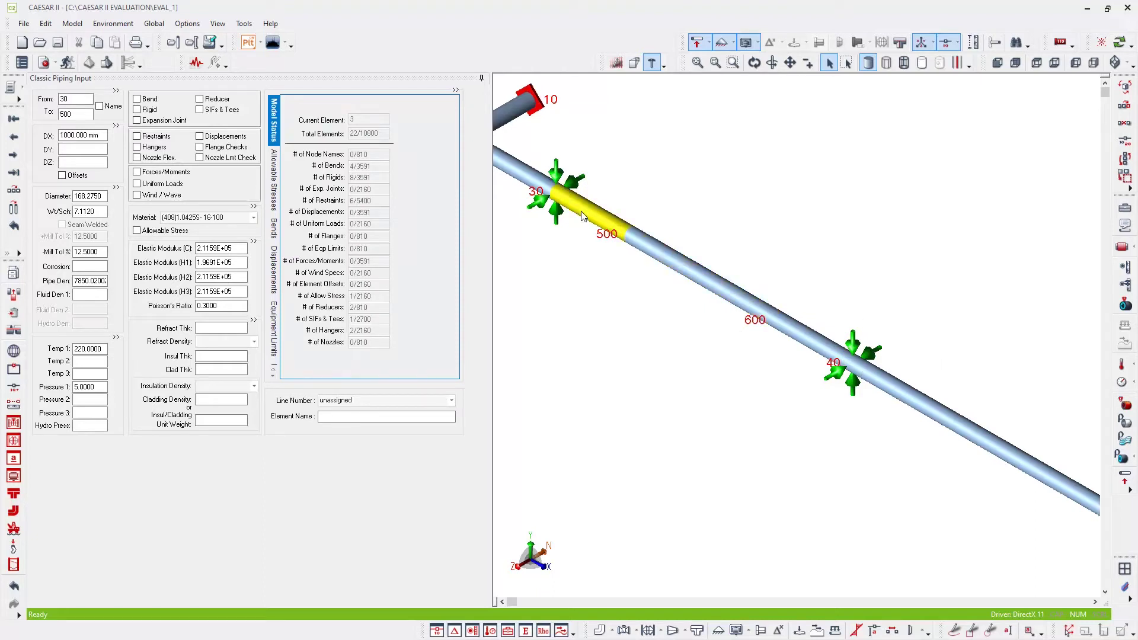
click(670, 256)
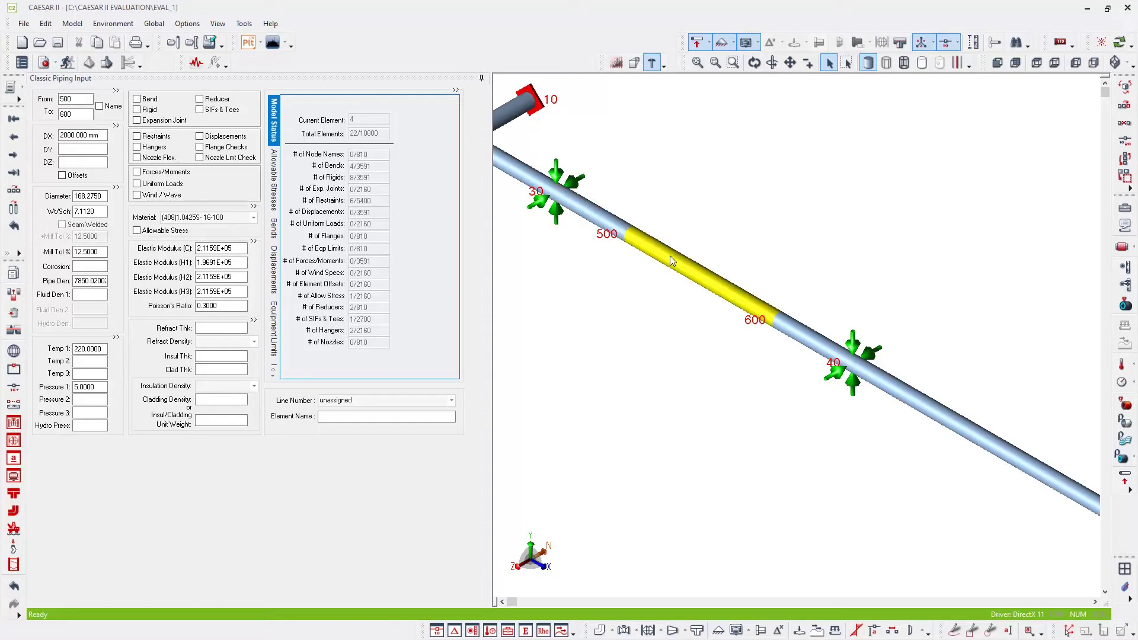
click(812, 340)
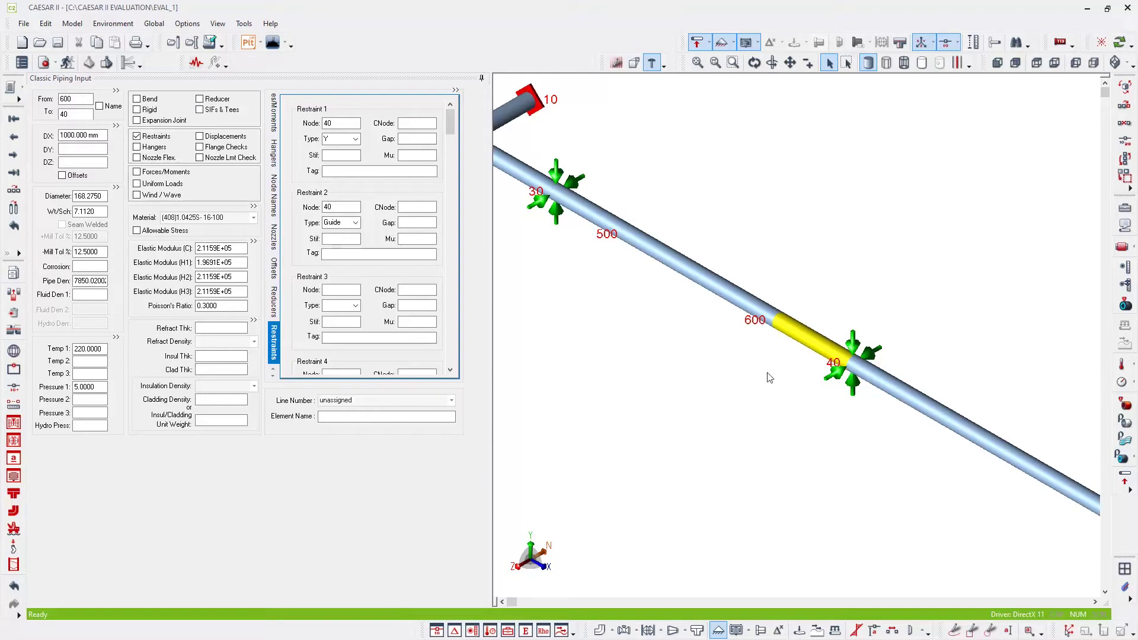
click(683, 270)
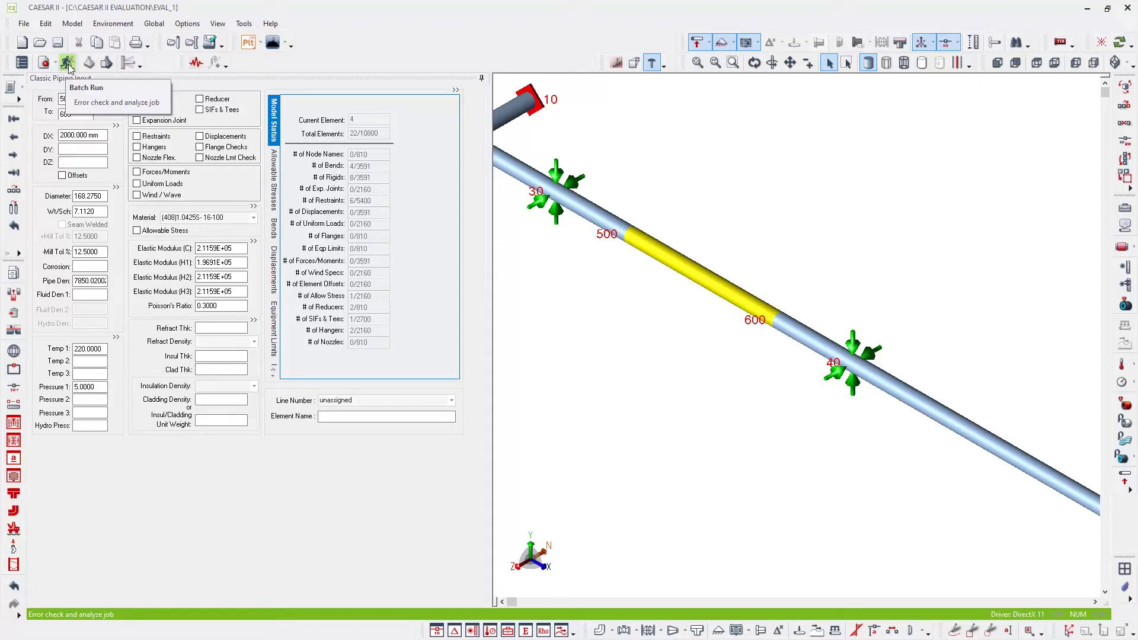
- Run Batch Run to error check and analyze the modified model
click(67, 63)
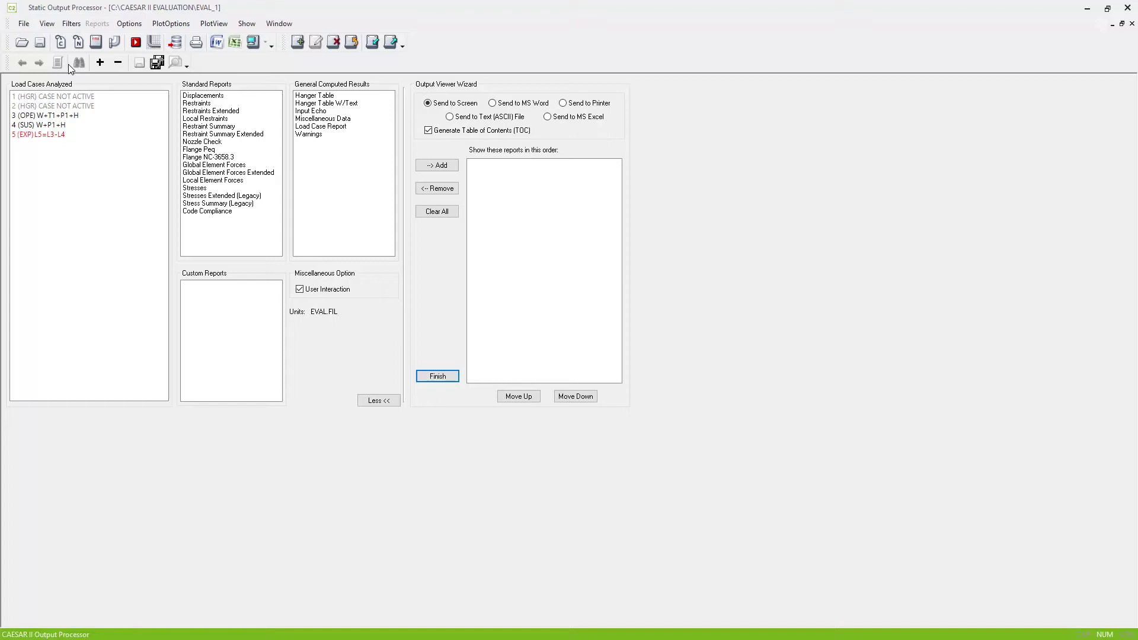
- View the load case 5 (EXP) Stresses report, failing at 297% at node 190, then return to input
click(52, 135)
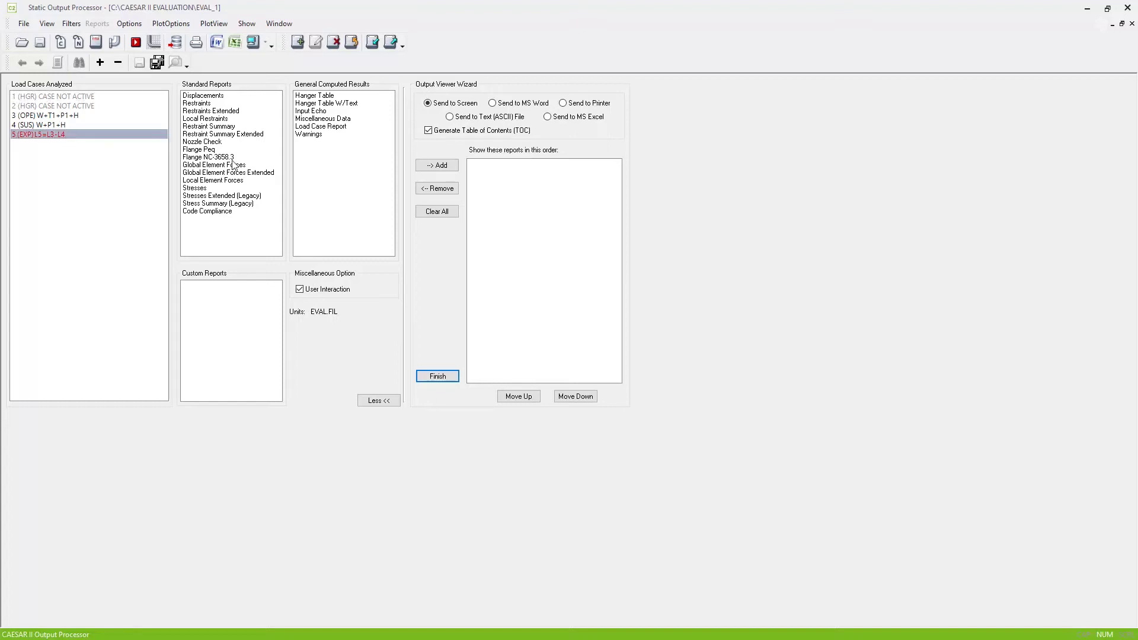
click(198, 188)
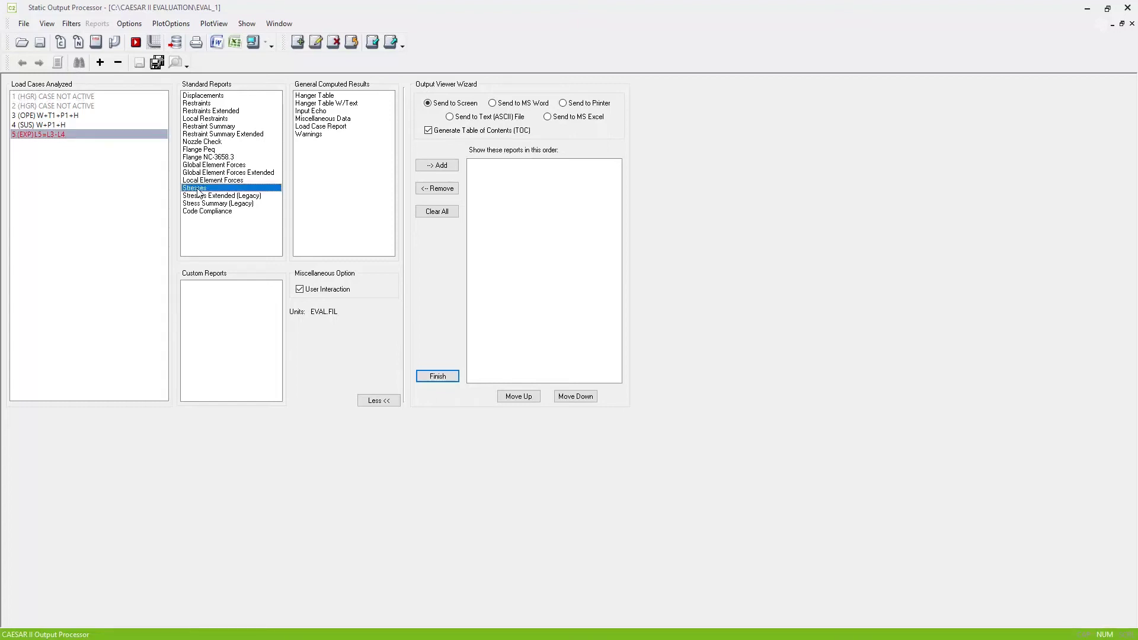
click(253, 47)
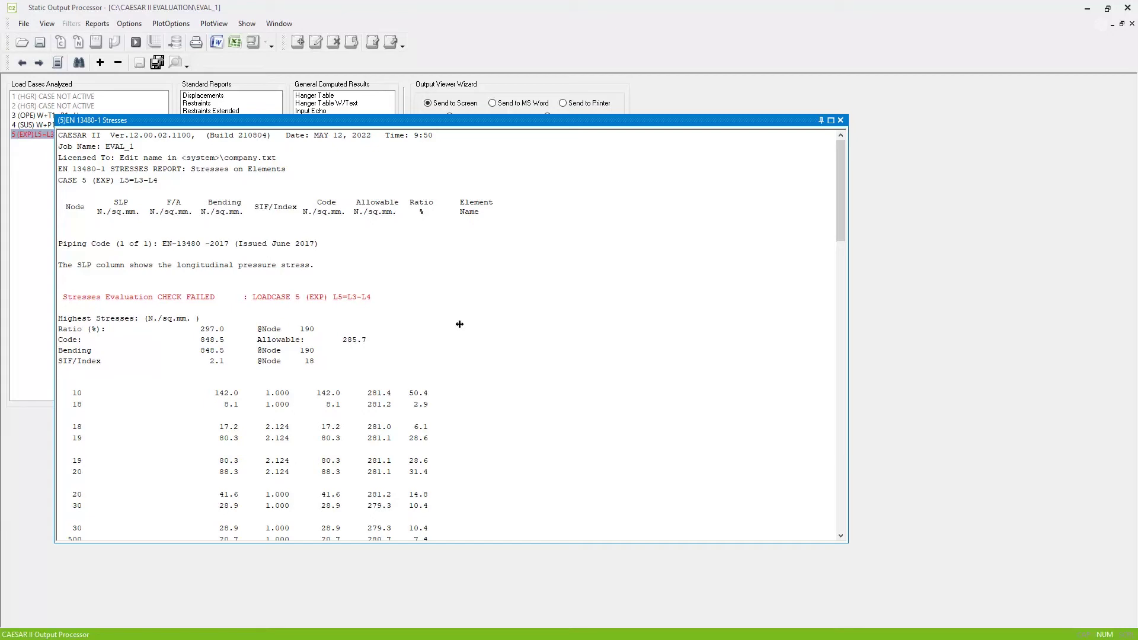
click(277, 64)
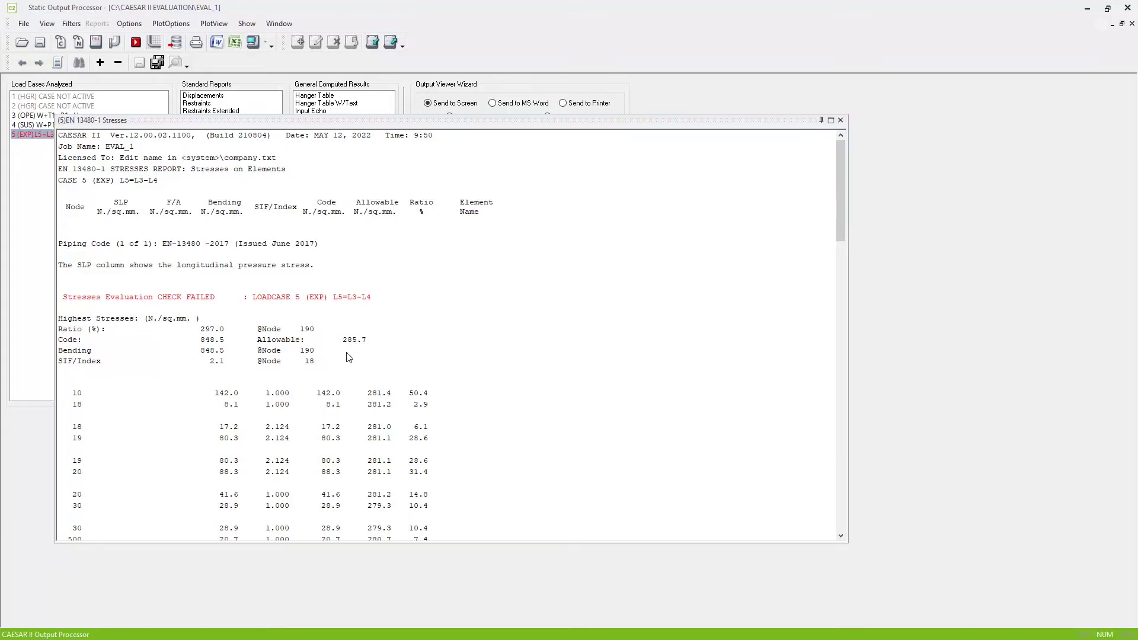
click(115, 43)
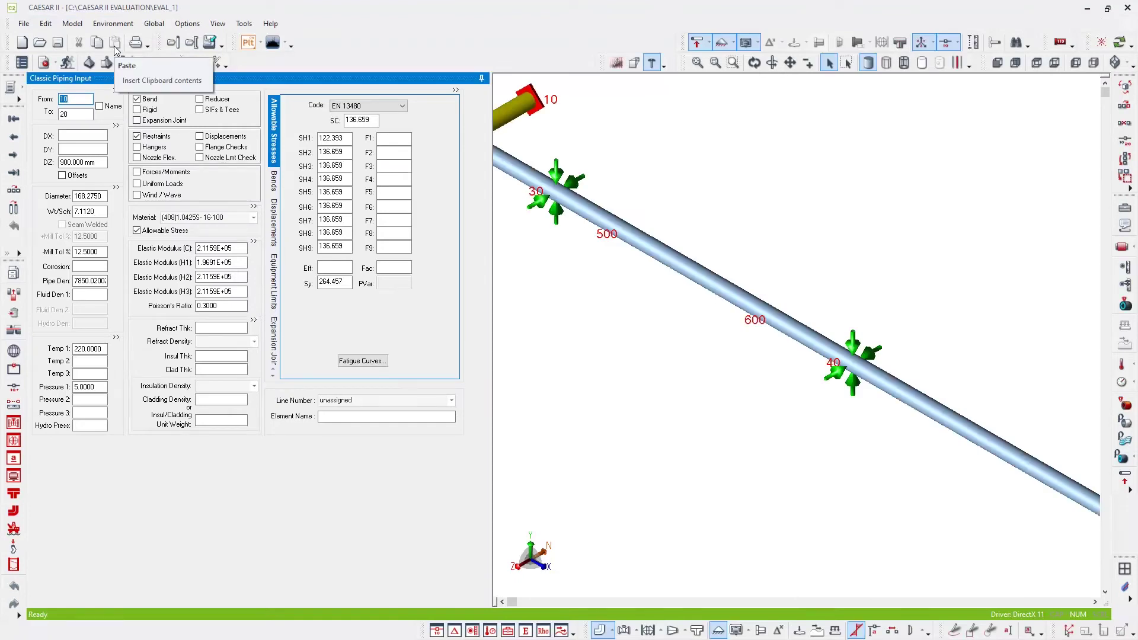
- Widen the model view and open the Loop Design Wizard for load case 5 (EXP)
click(482, 79)
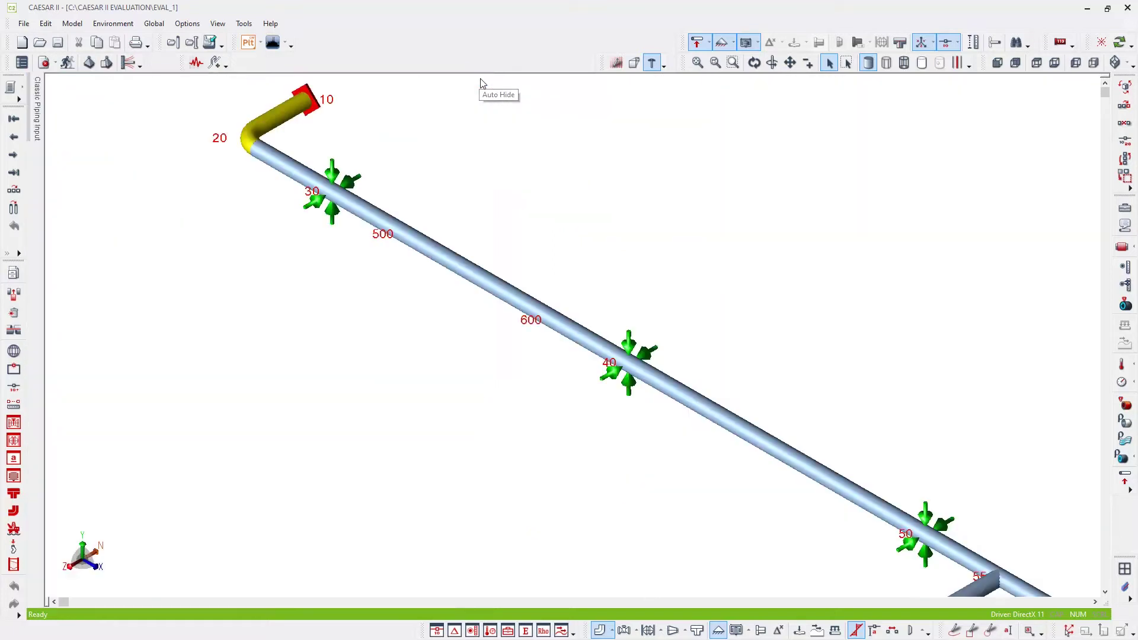
click(215, 63)
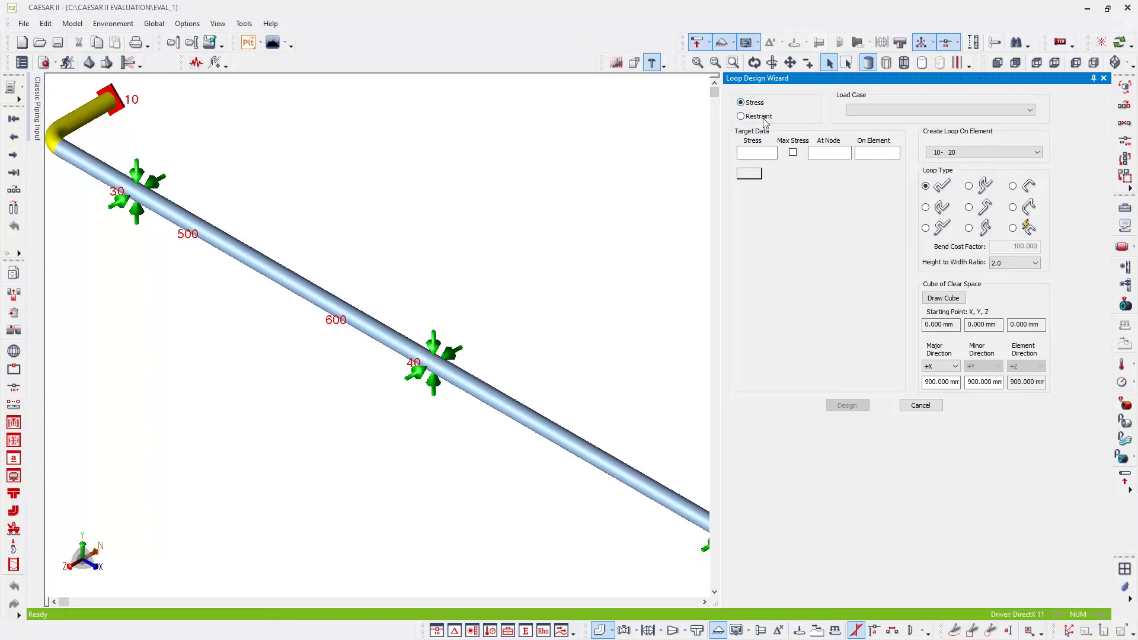
click(869, 111)
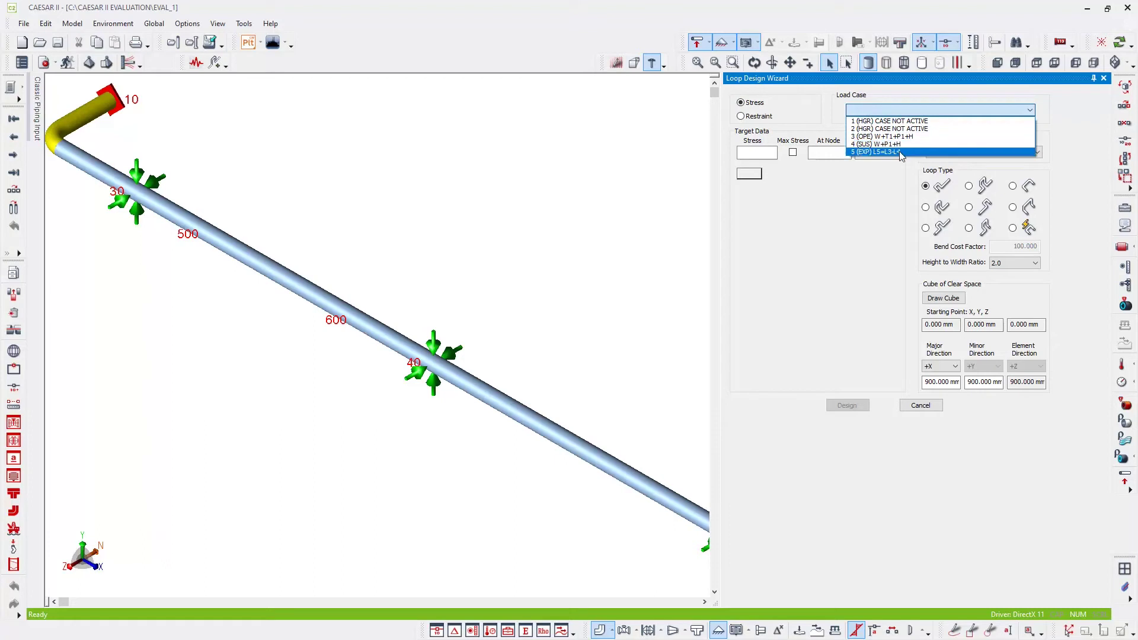
click(899, 152)
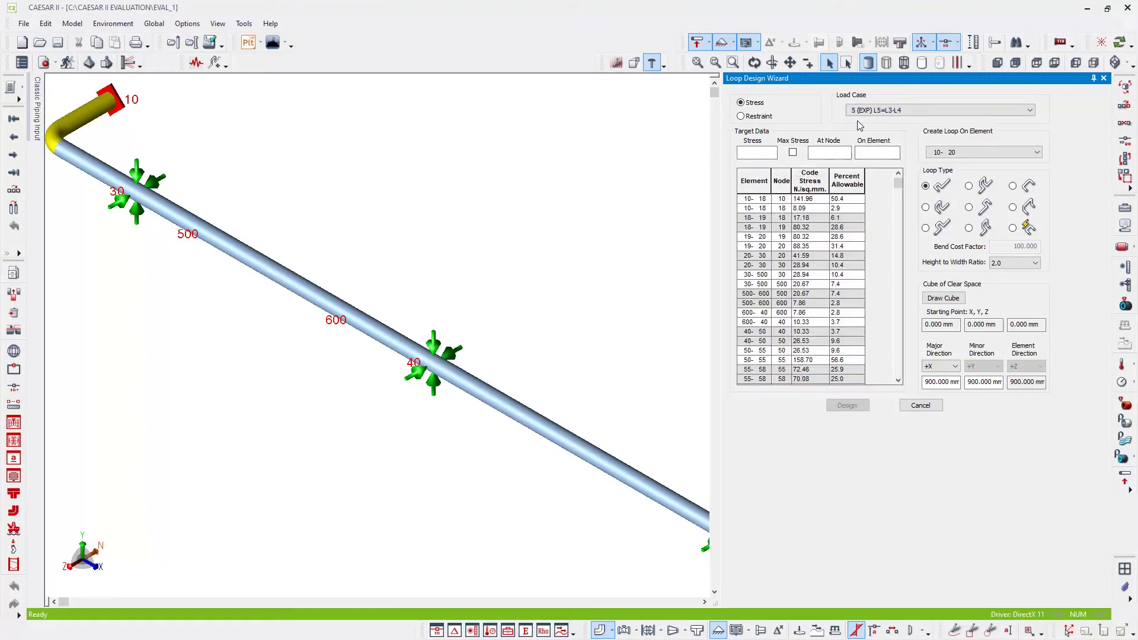
- Review the stress table and enter a target stress of 200
drag(898, 183, 899, 323)
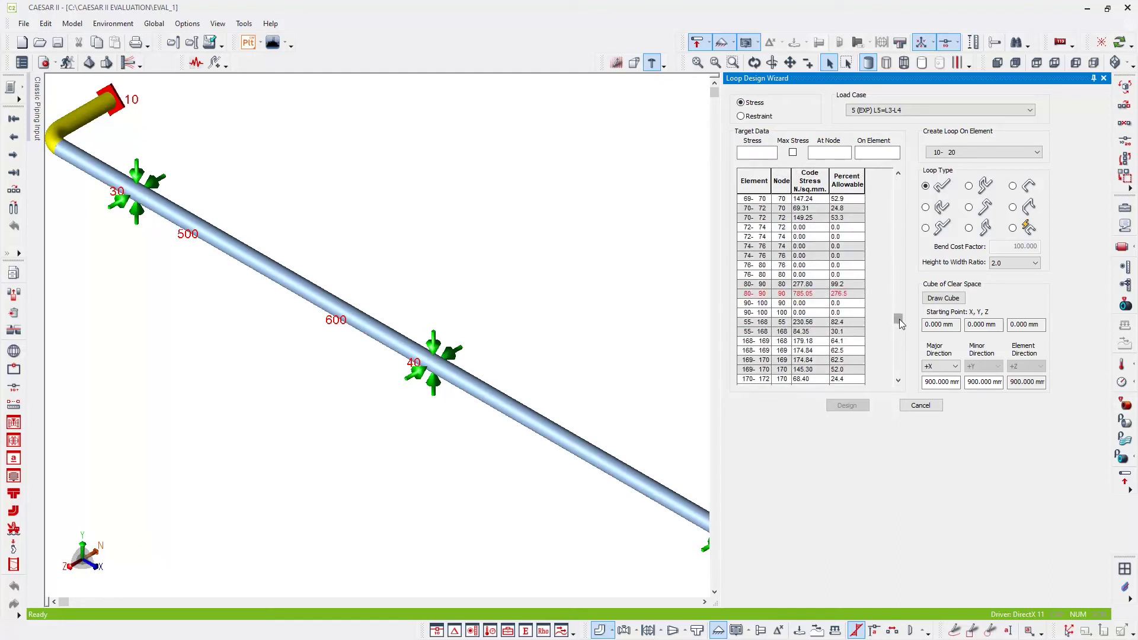
drag(898, 320, 899, 374)
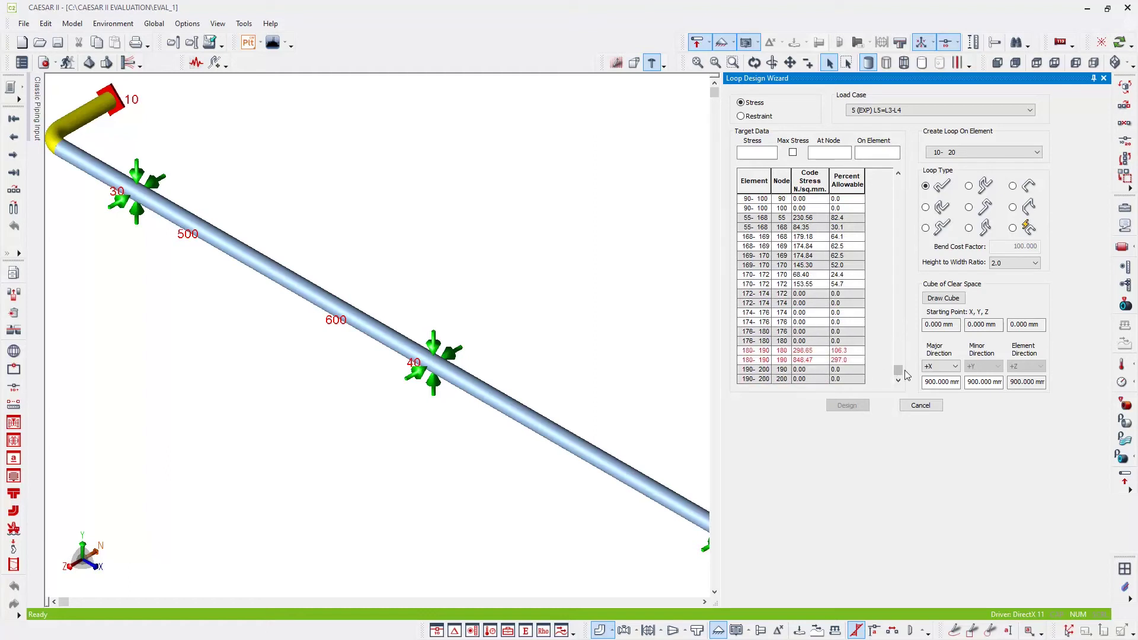
drag(898, 374, 898, 180)
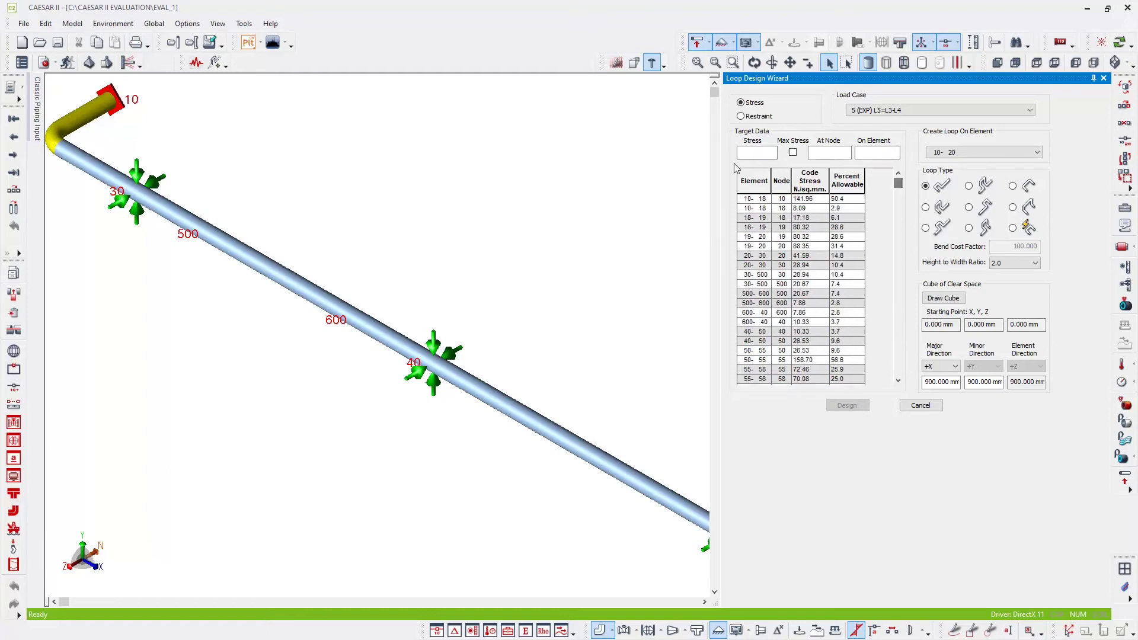
click(752, 151)
click(819, 152)
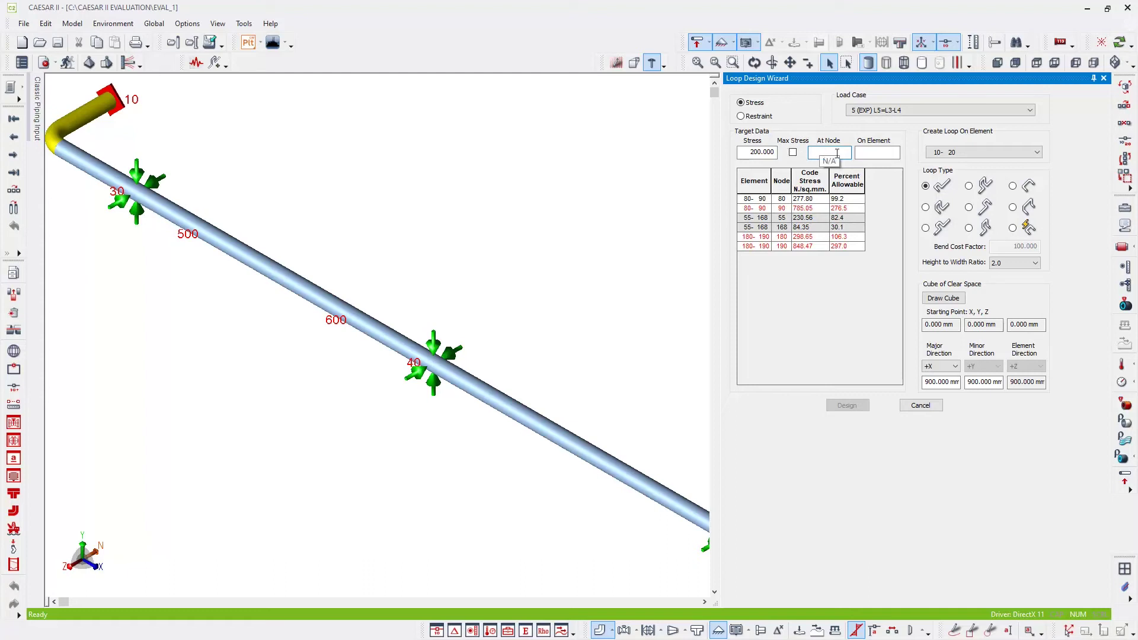
- Enable Max Stress so the 200 target applies to the maximum stress, not a node or element
click(870, 153)
click(793, 154)
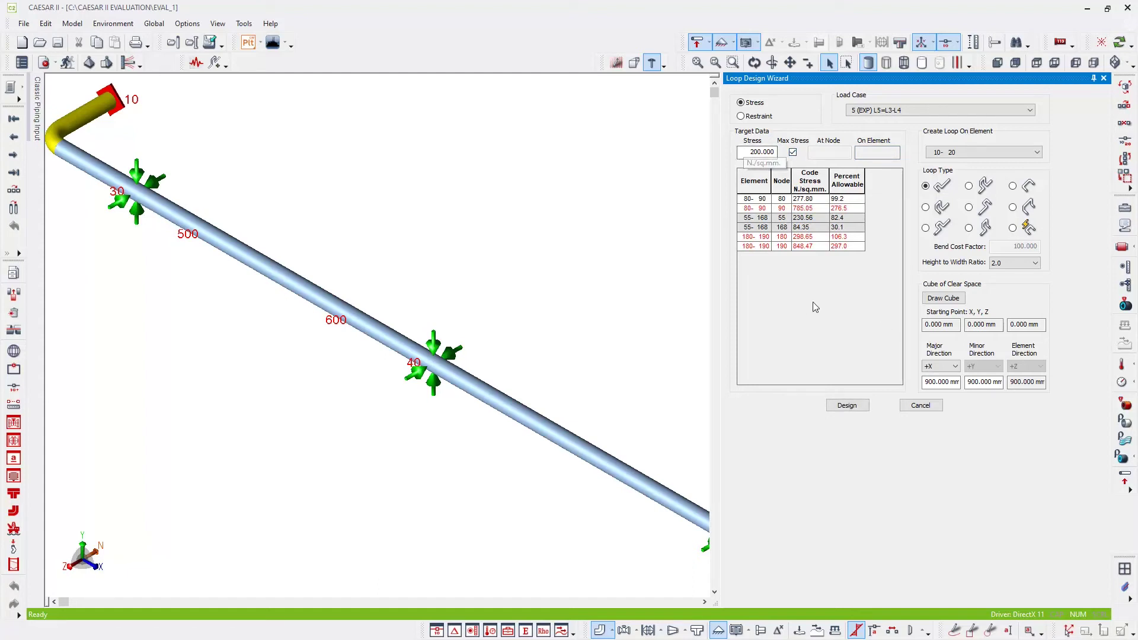
- Create the loop on element 500-600 with a height-to-width ratio of 2.0
click(1038, 153)
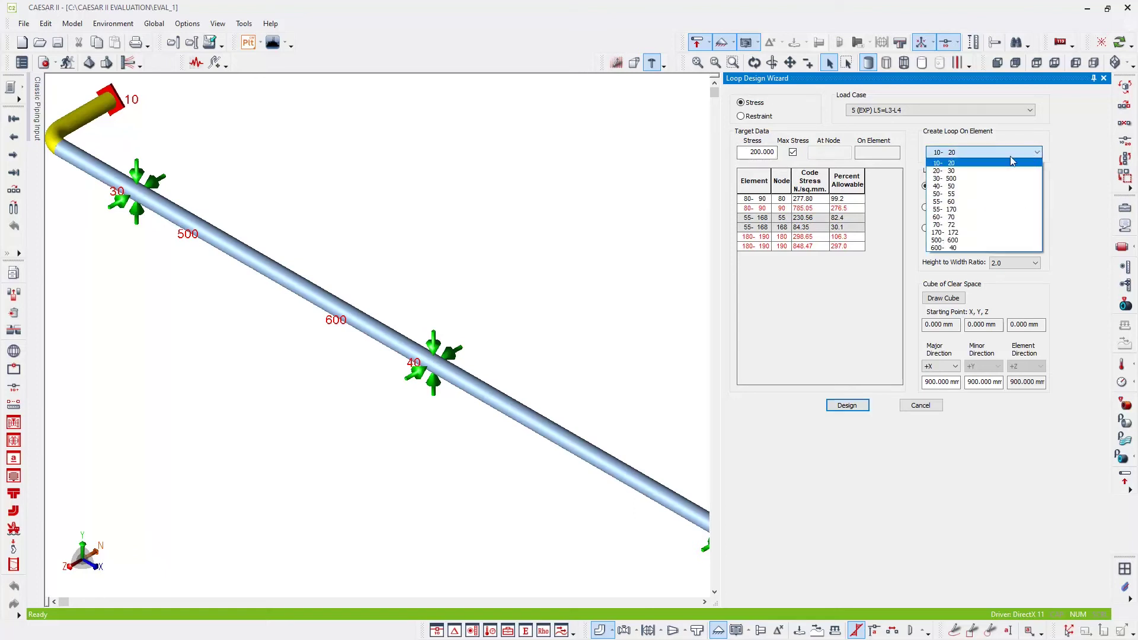
click(952, 240)
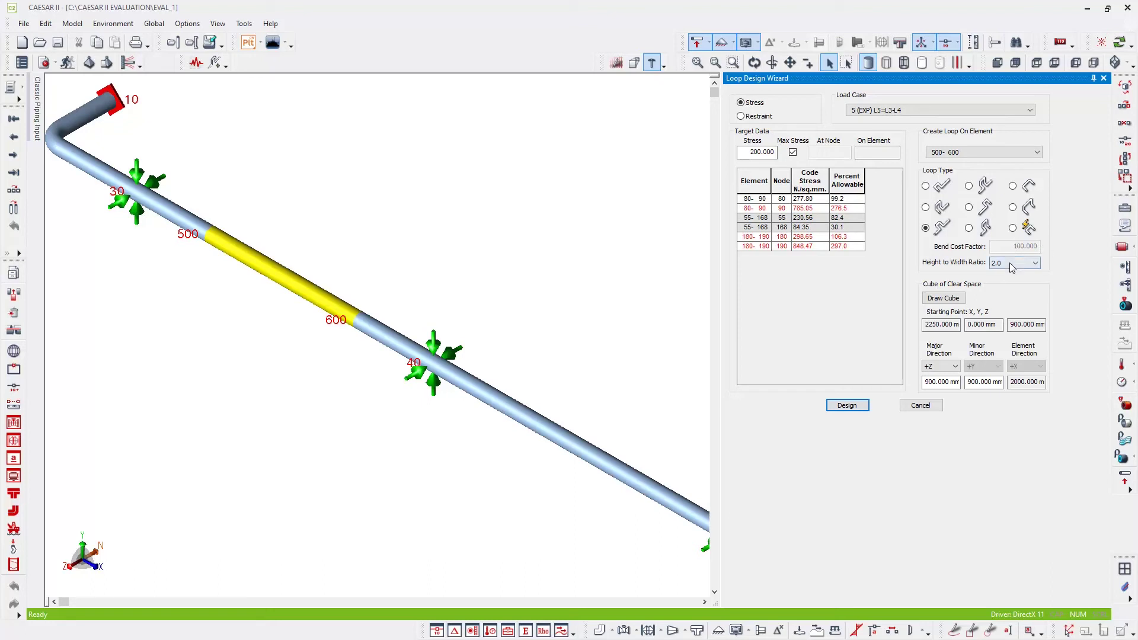
click(1012, 264)
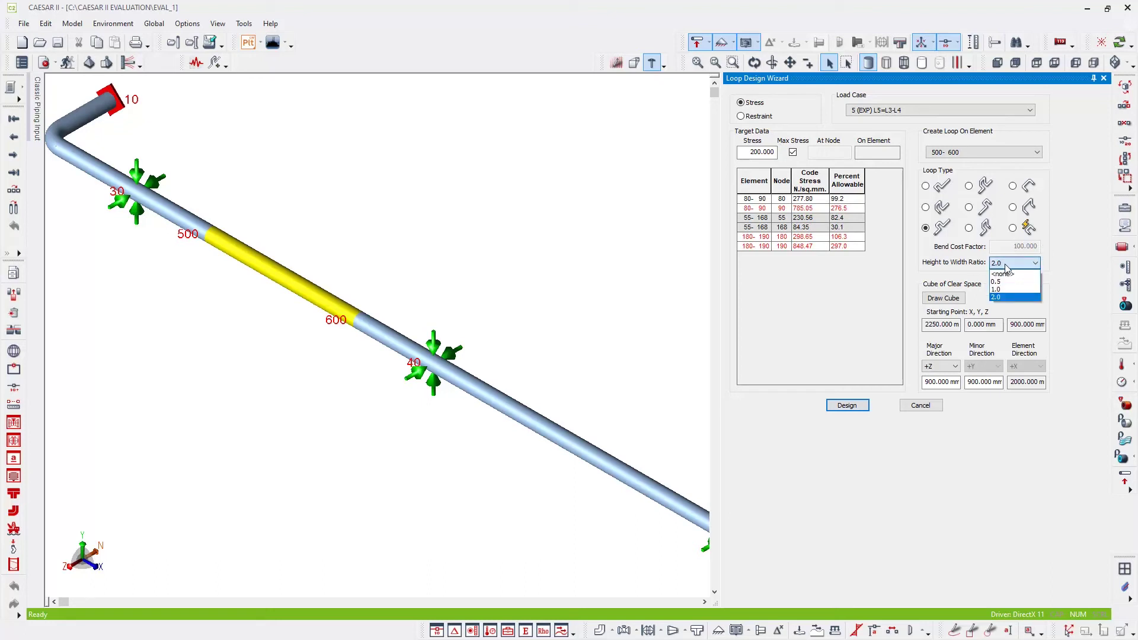
click(1008, 298)
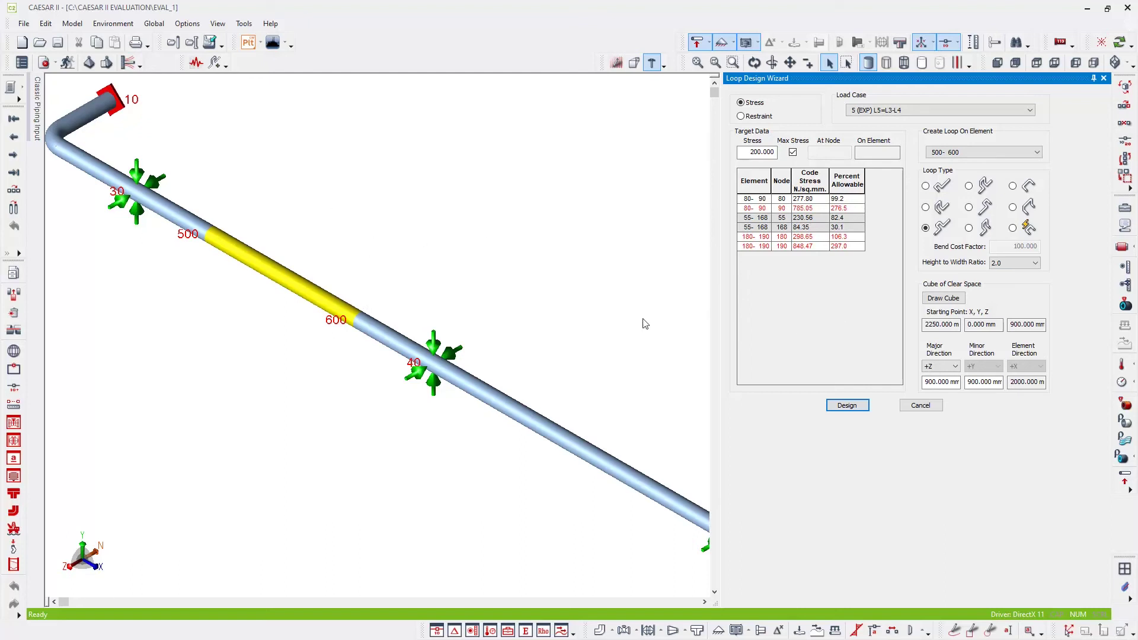
- Draw the clear-space box and drag it above element 500-600, enlarging it slightly
click(954, 301)
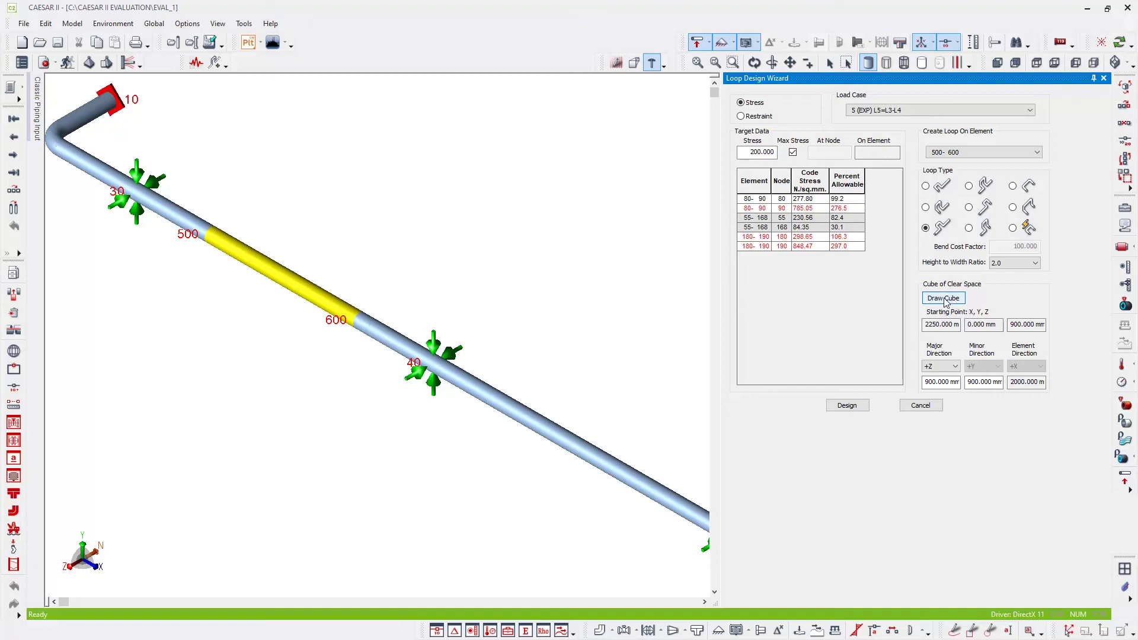
click(946, 302)
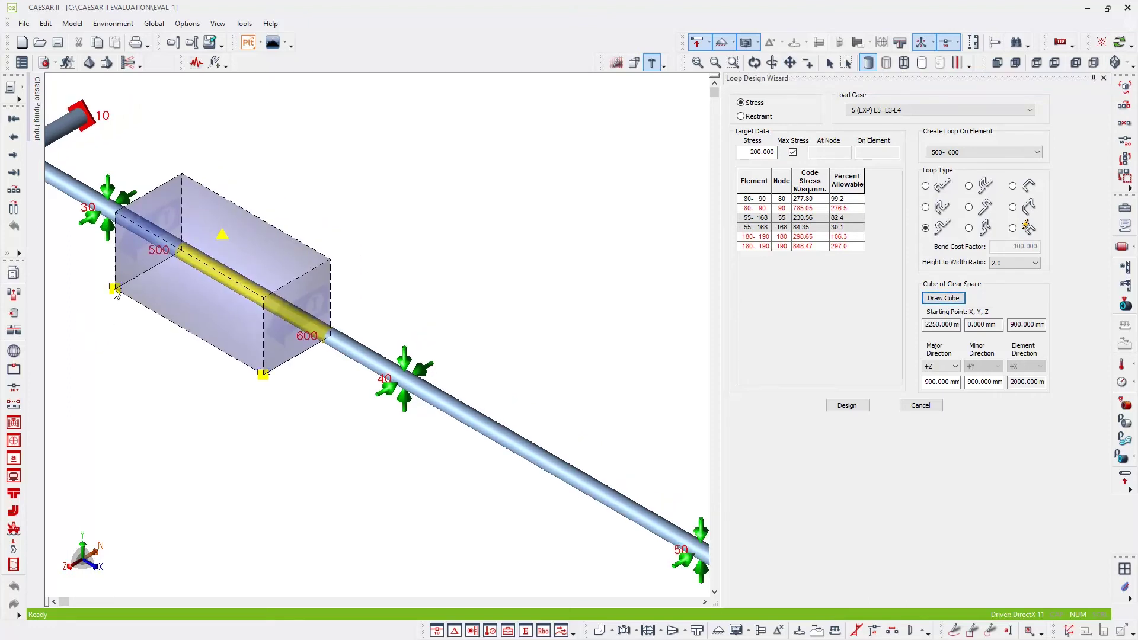
drag(114, 288, 306, 181)
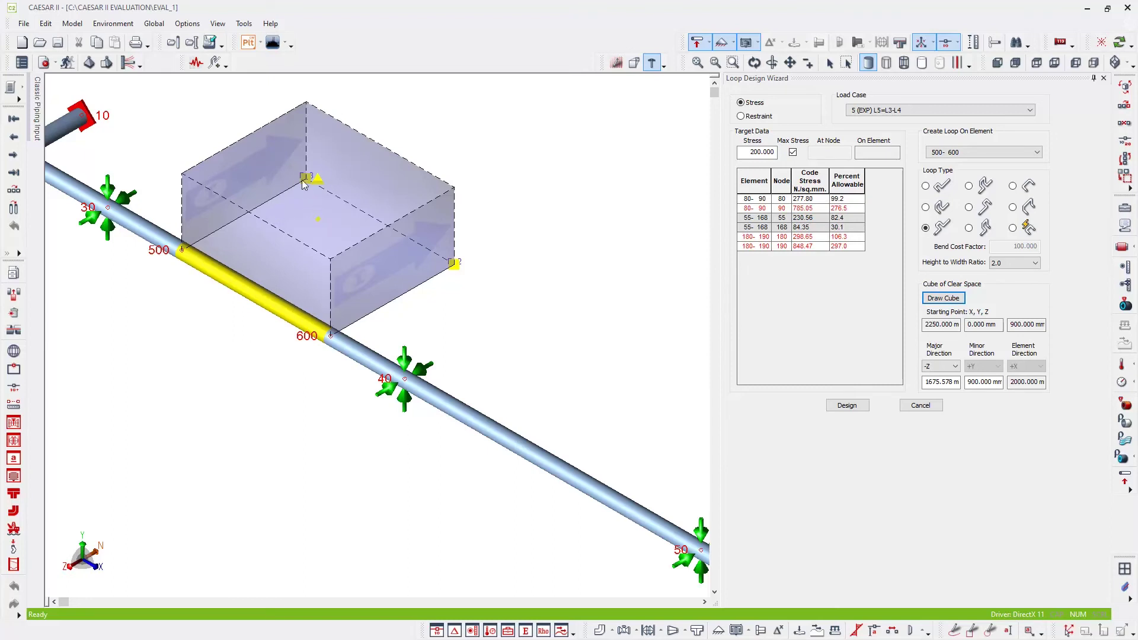
drag(304, 181, 320, 172)
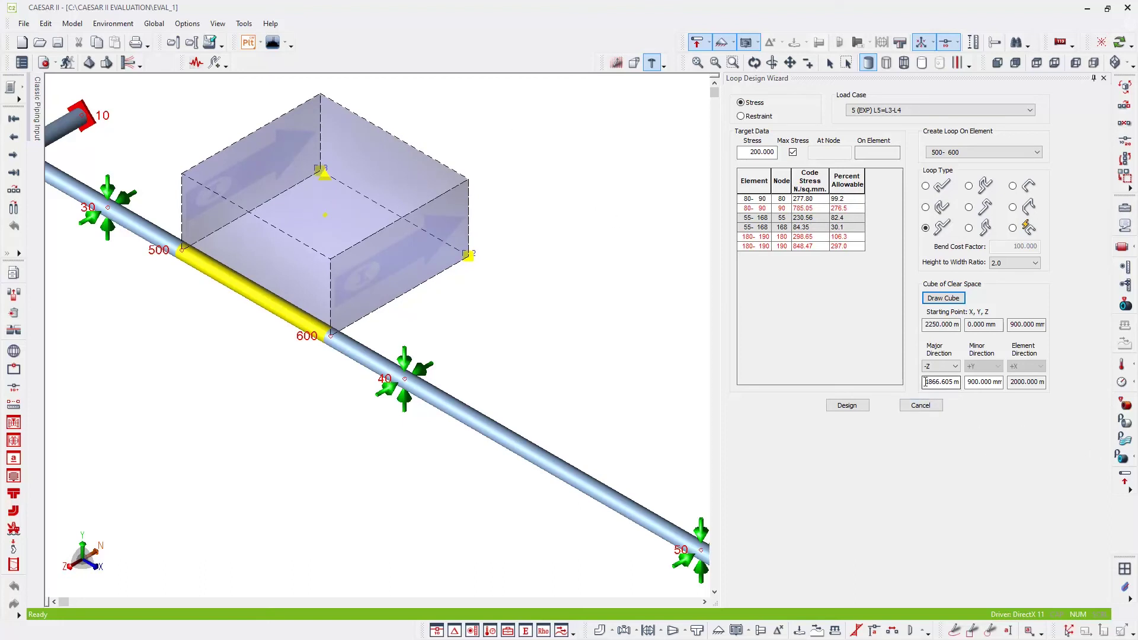
- Set the box's major direction length to 2000 mm, redraw it, and run the loop design
drag(926, 381, 960, 380)
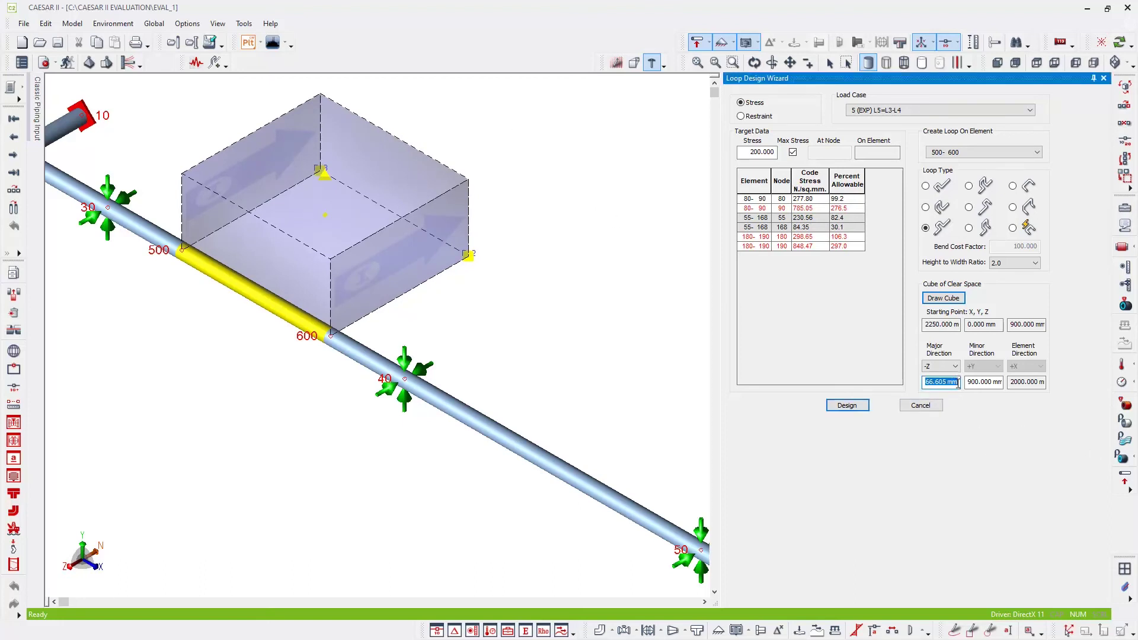
drag(942, 381, 923, 382)
click(321, 172)
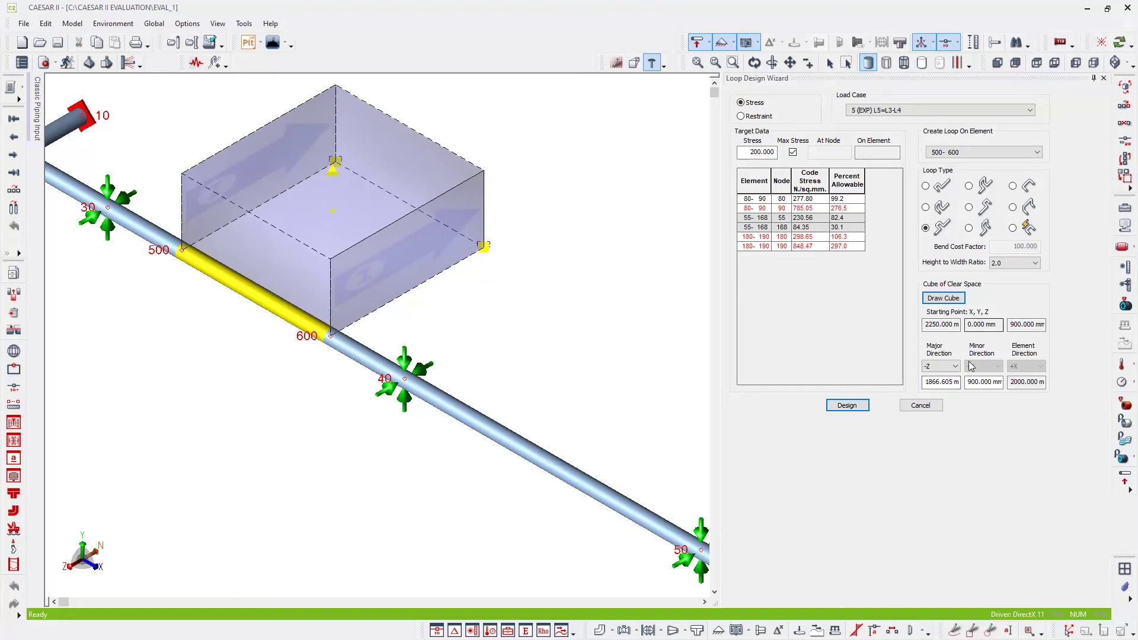
drag(930, 385, 1001, 383)
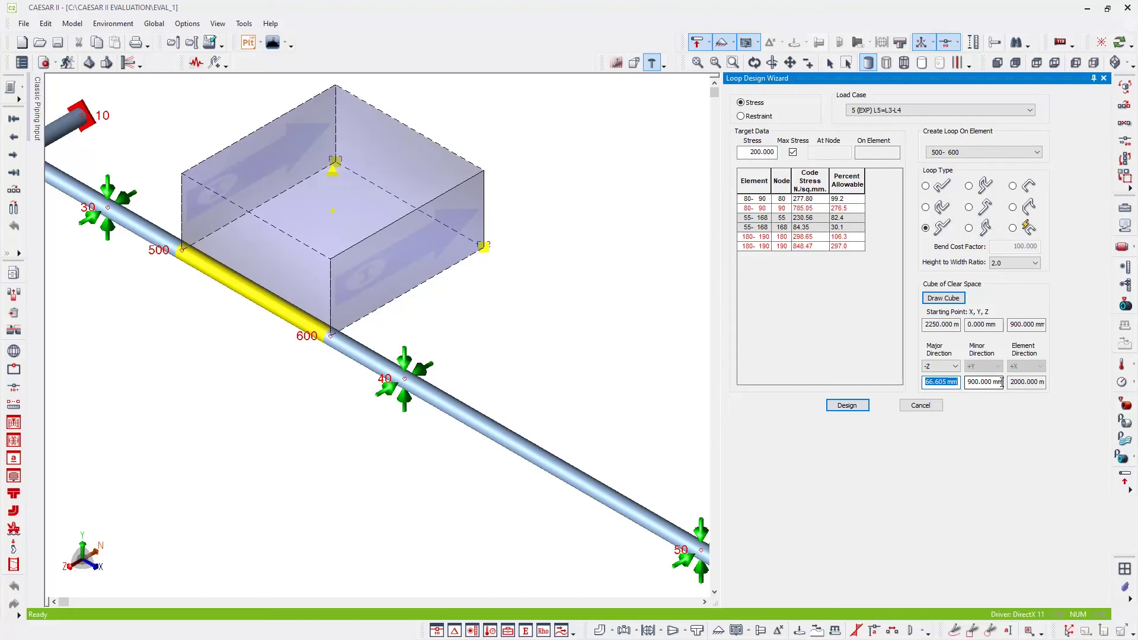
text(2000)
click(1001, 382)
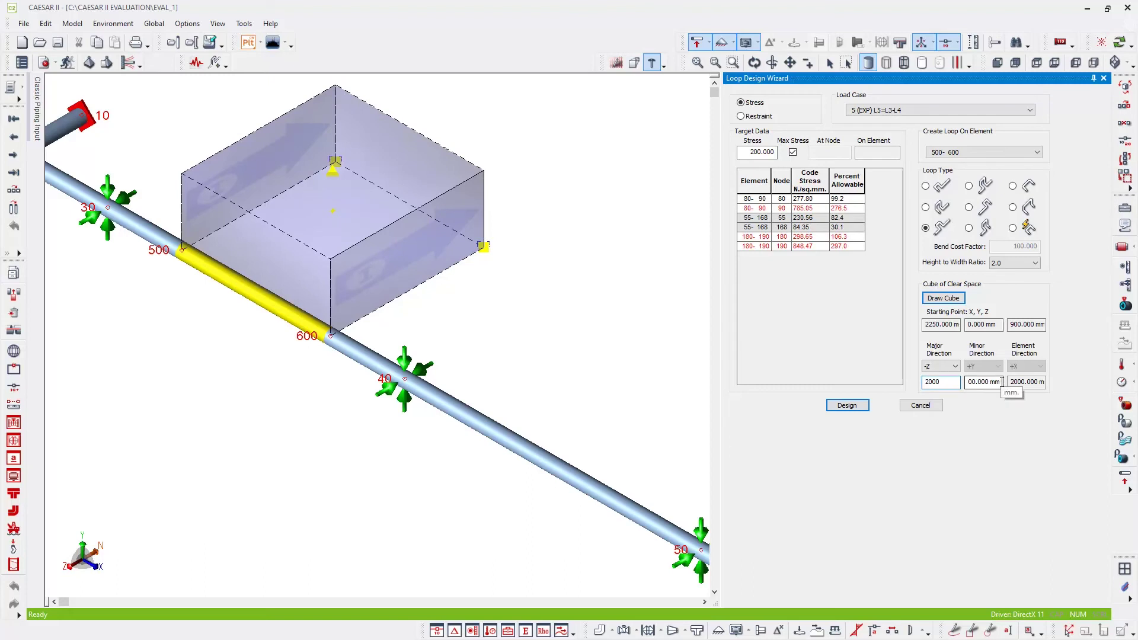
click(949, 297)
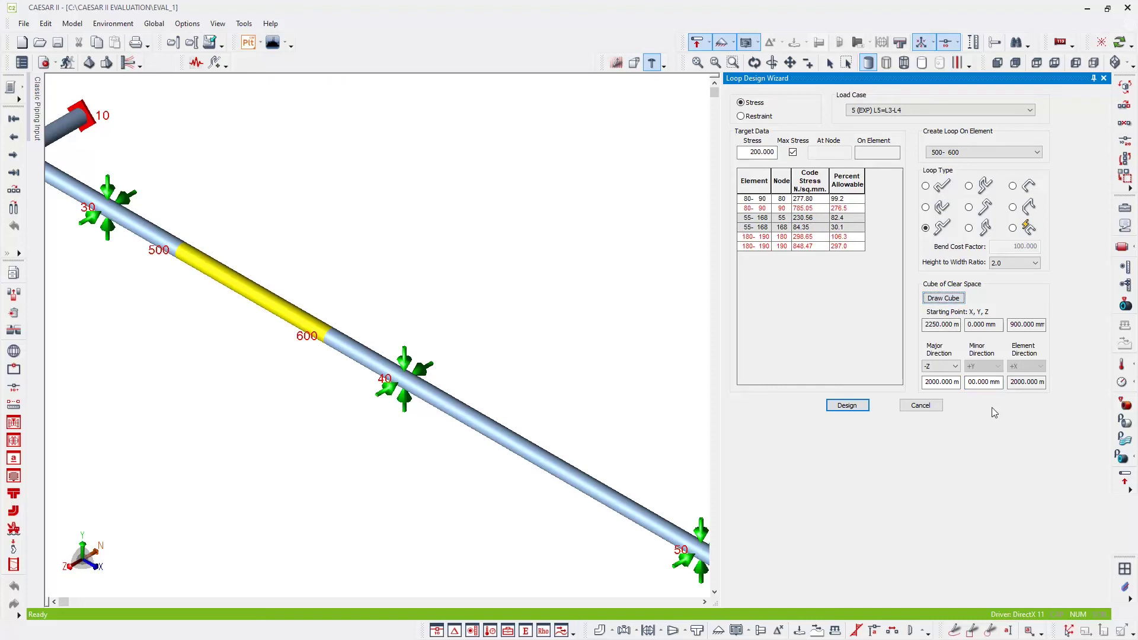
click(943, 298)
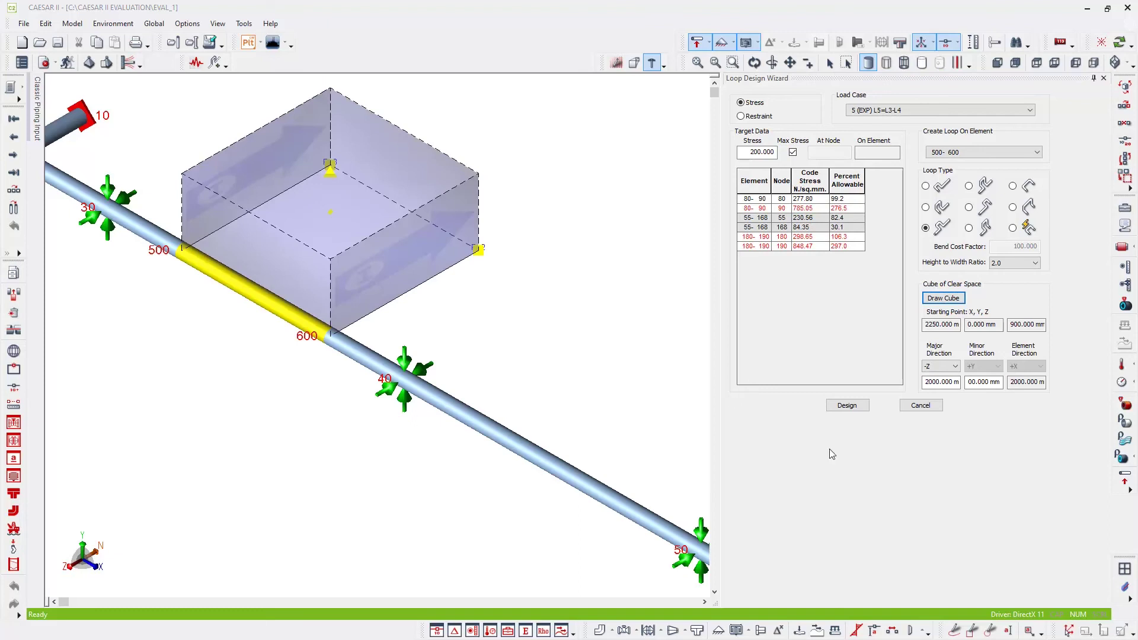
click(847, 405)
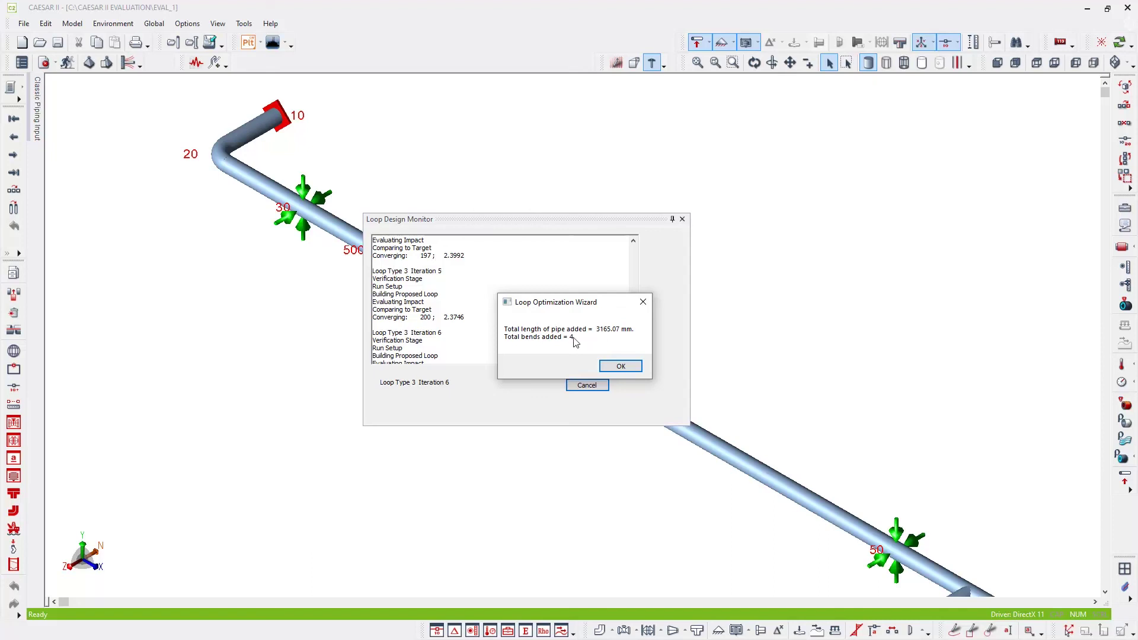
- Accept the optimized loop, inserting nodes 520, 540, 560 and 580 between 500 and 600
click(620, 366)
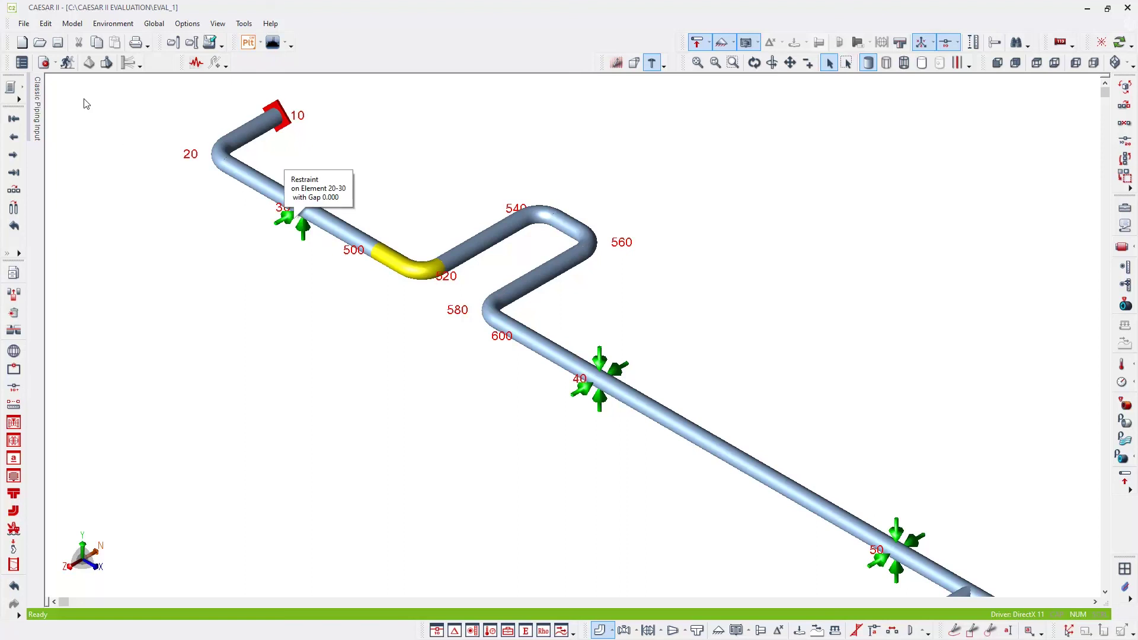
- Batch-run error checking and static analysis on the looped model
click(67, 63)
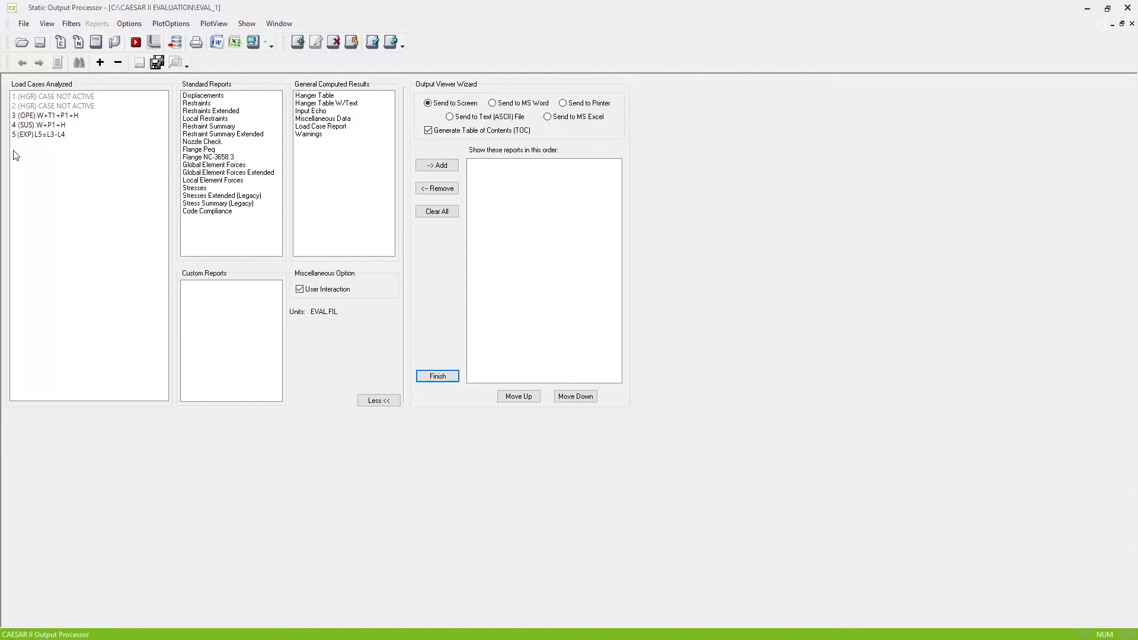
- View the Stresses report for expansion load case 5 (EXP)
click(24, 136)
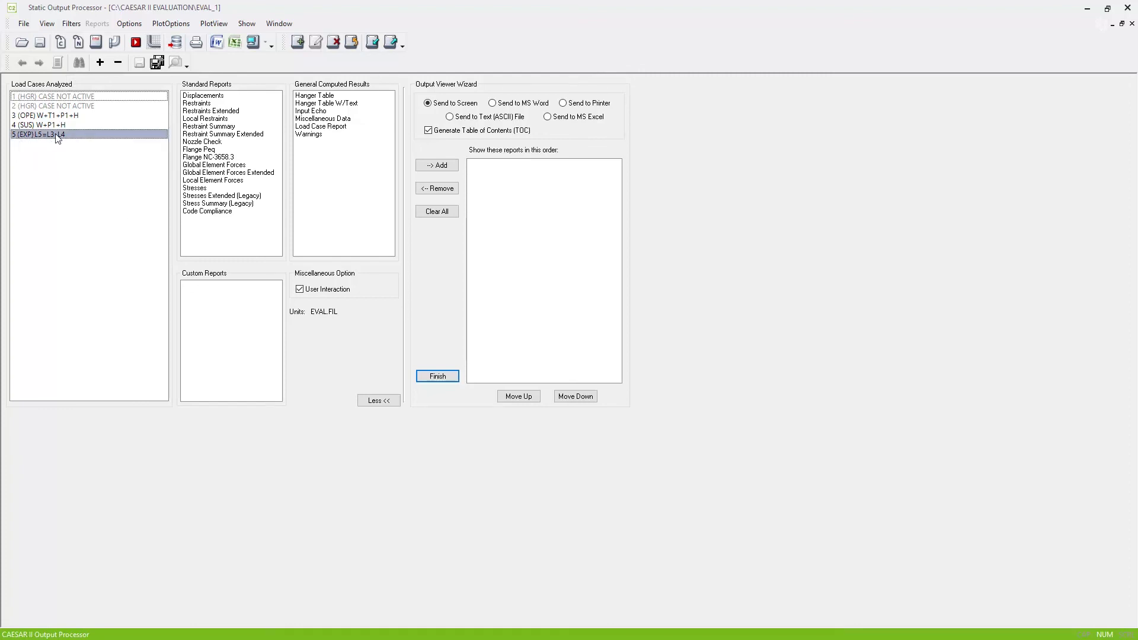
click(201, 188)
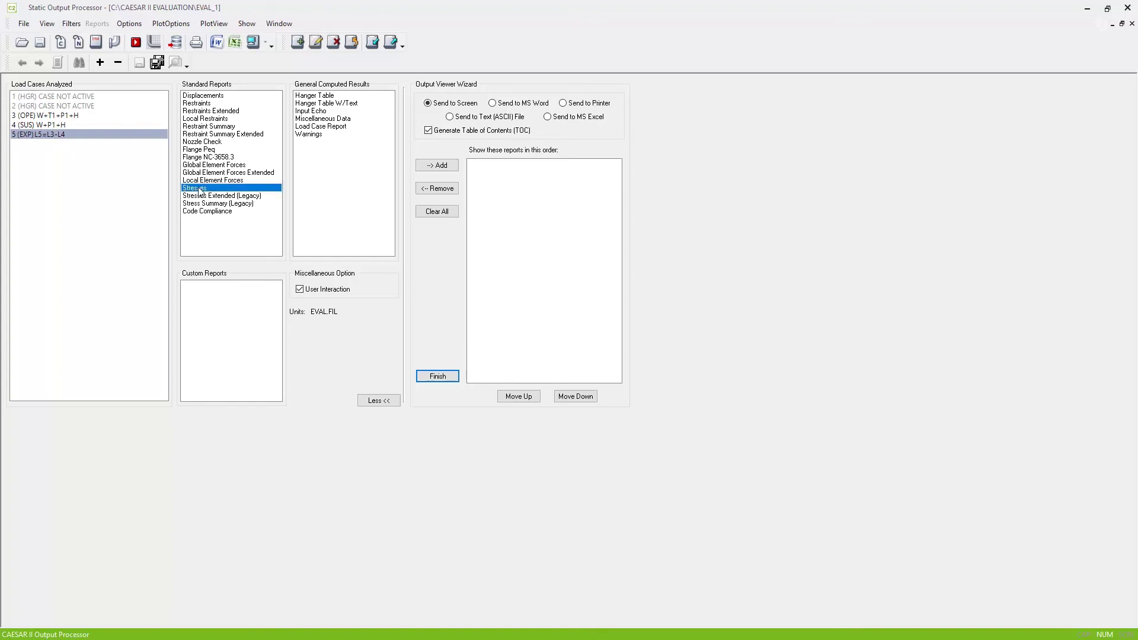
click(253, 42)
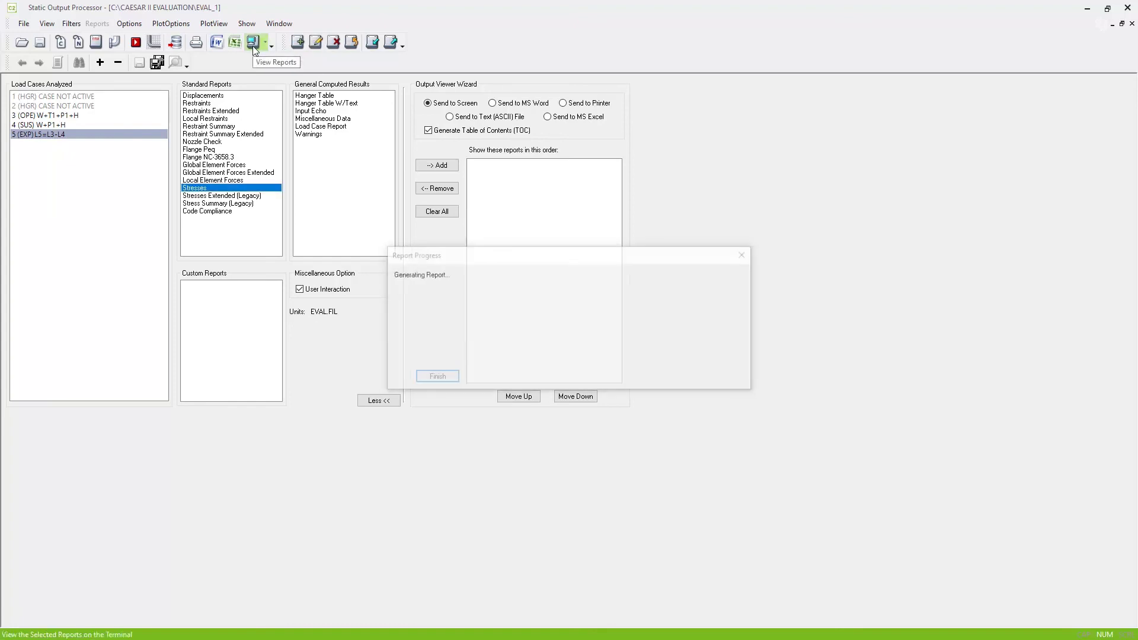